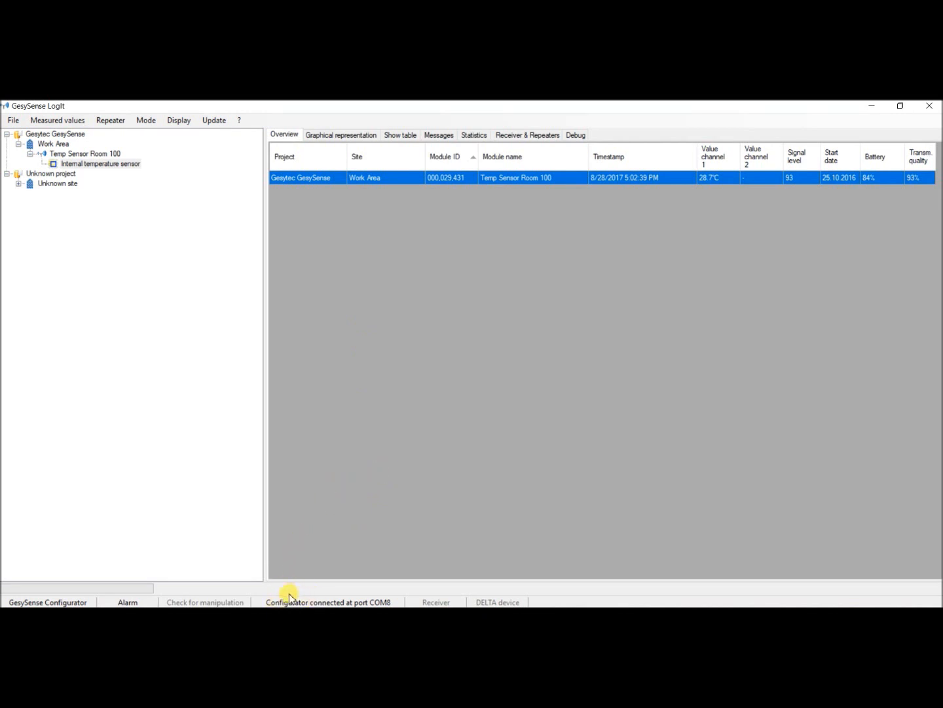
- Look through the Gesytec GesySense project's Work Area site, its Temp Sensor Room 100 module and the internal temperature sensor
left_click(52, 134)
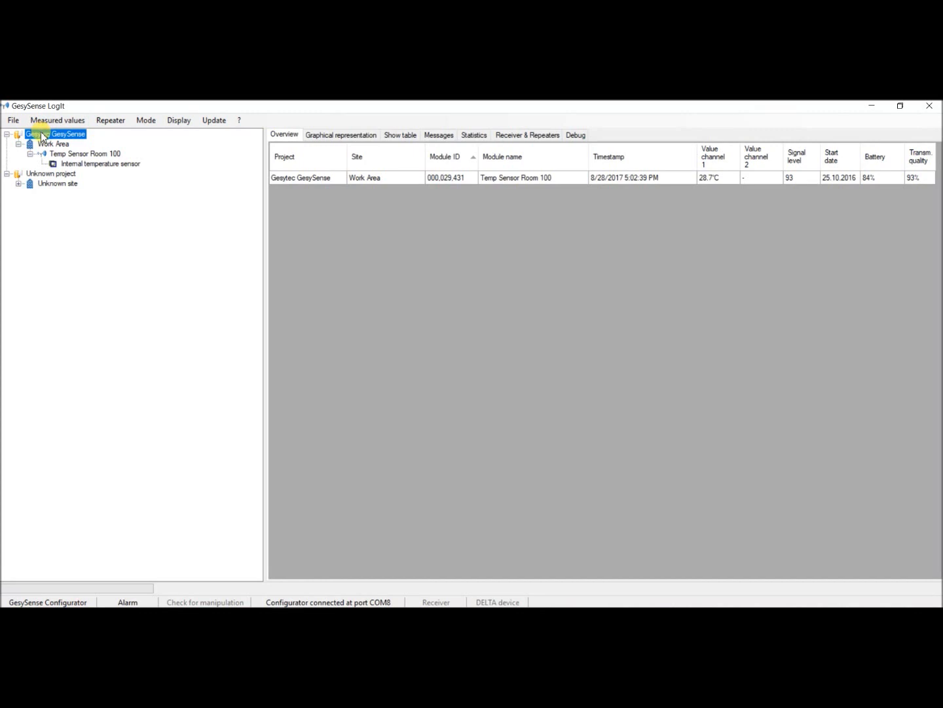
left_click(47, 145)
left_click(59, 156)
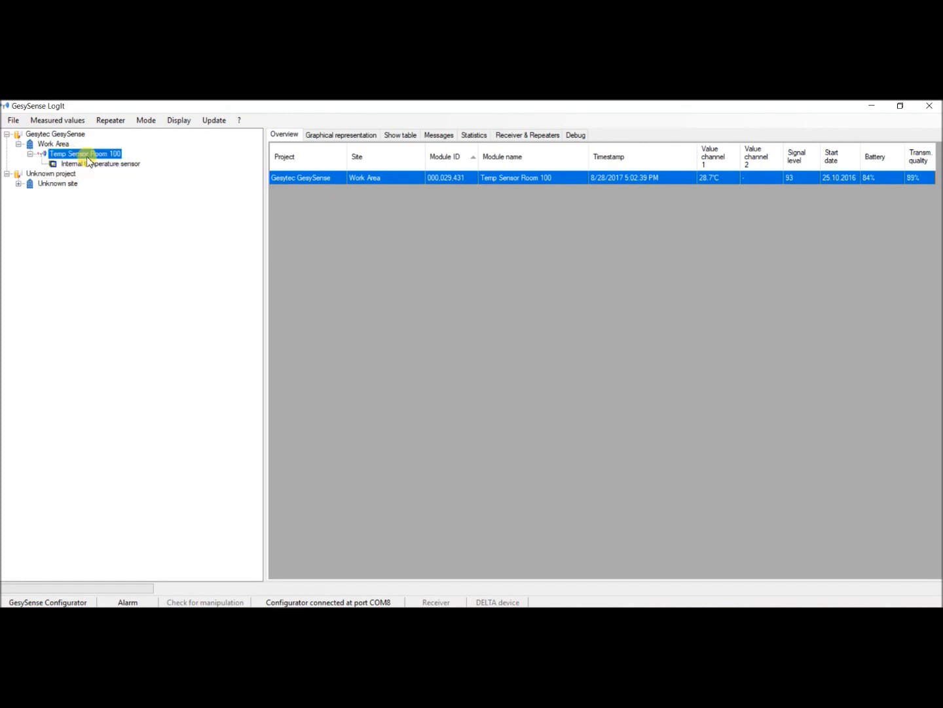
left_click(98, 164)
- Define a new module in the Work Area site by reading it out with the Configurator
left_click(58, 145)
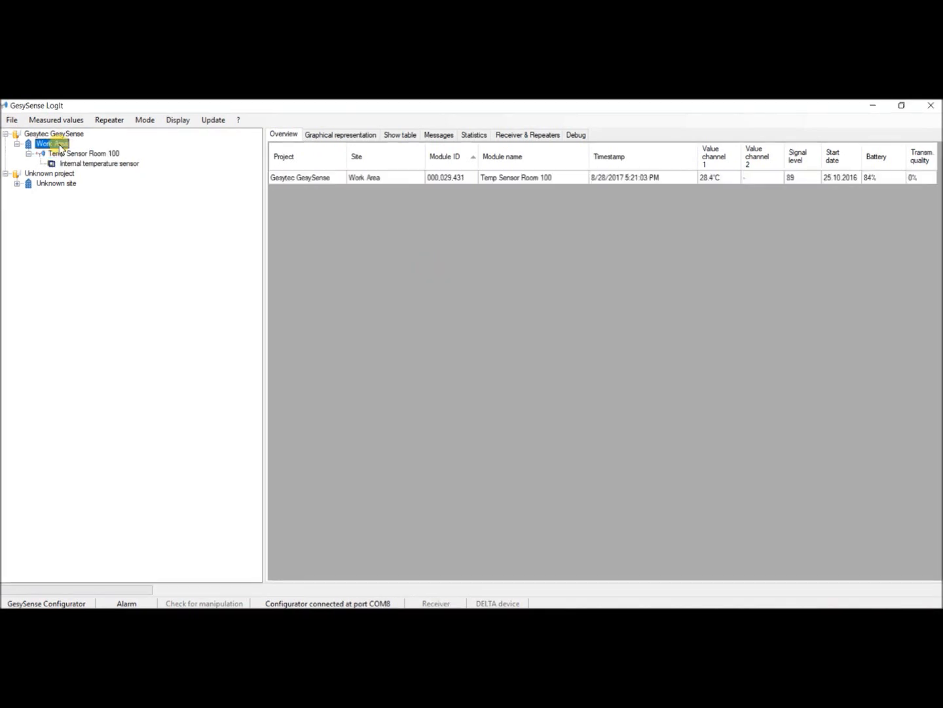
right_click(60, 148)
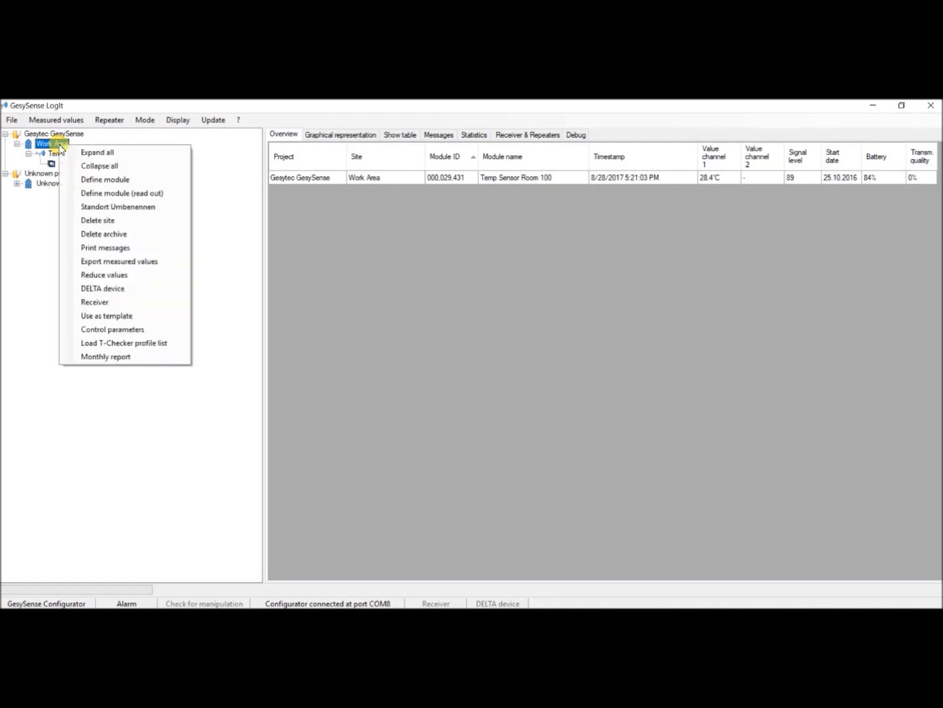
left_click(98, 192)
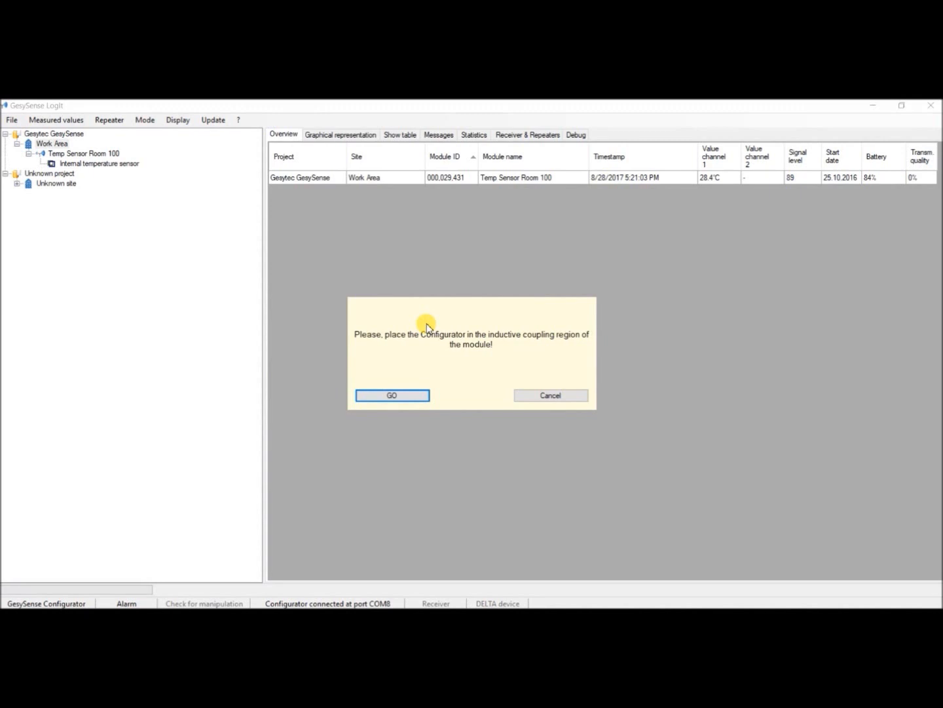
left_click(398, 395)
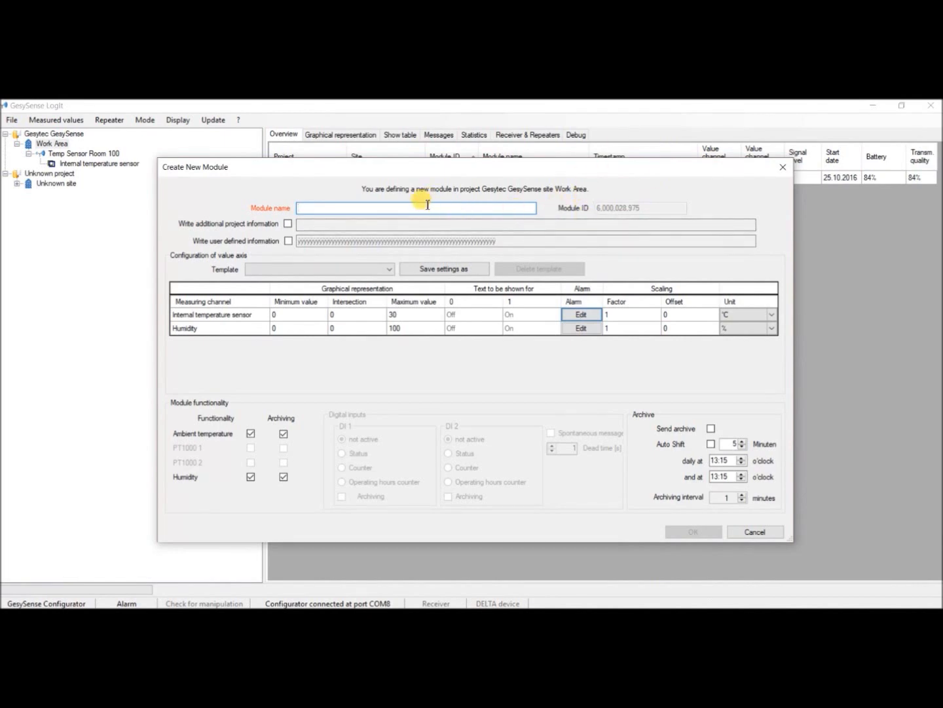
- Name the module TH Sensor-Logger Room 101, enable writing additional project information, and enter the same name as user defined information
type("TH Sensor-Logger Room 101")
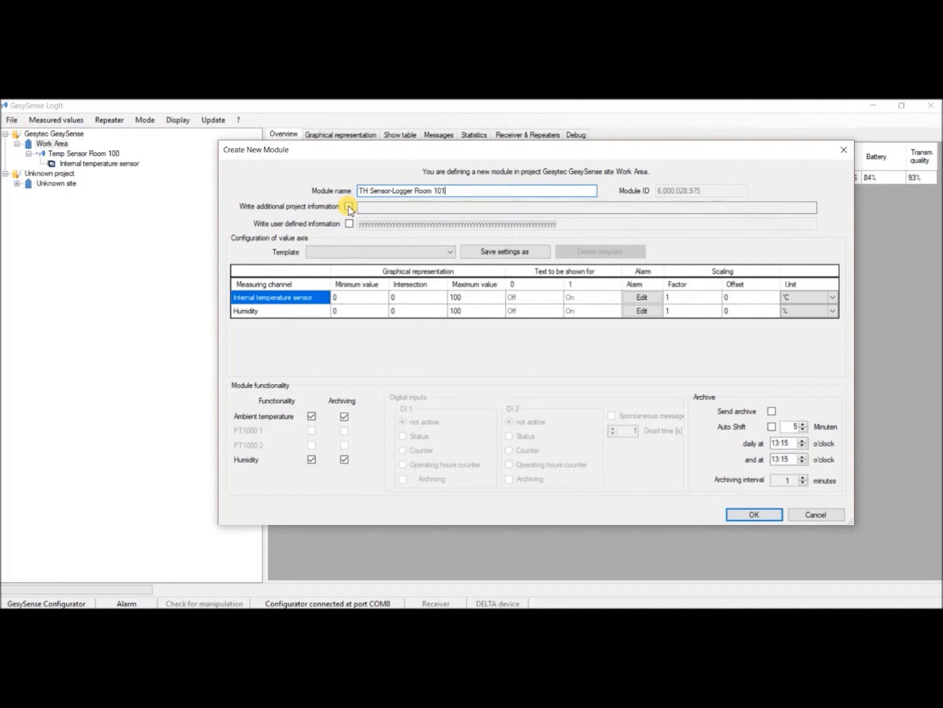
left_click(350, 207)
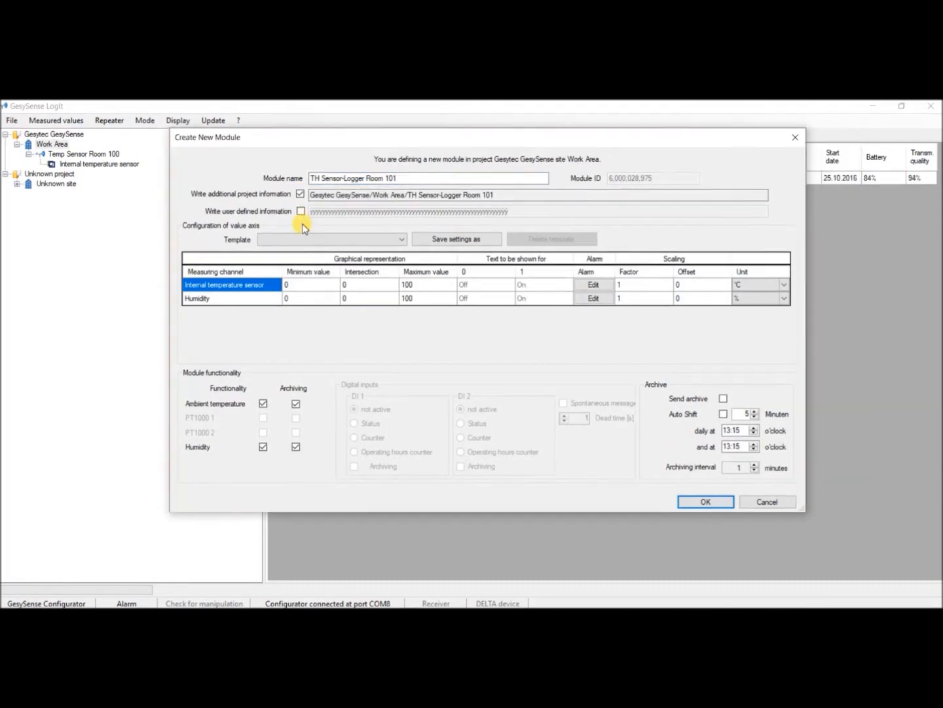
left_click(301, 212)
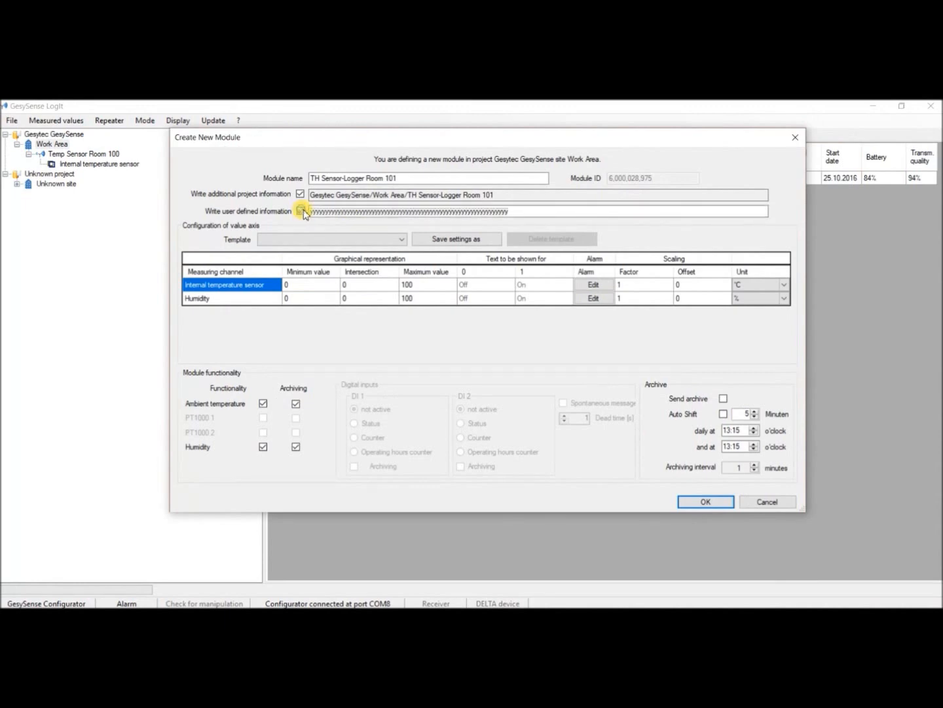
left_click(343, 216)
key("ctrl+a")
type("TH Sensor-Logger Room 101")
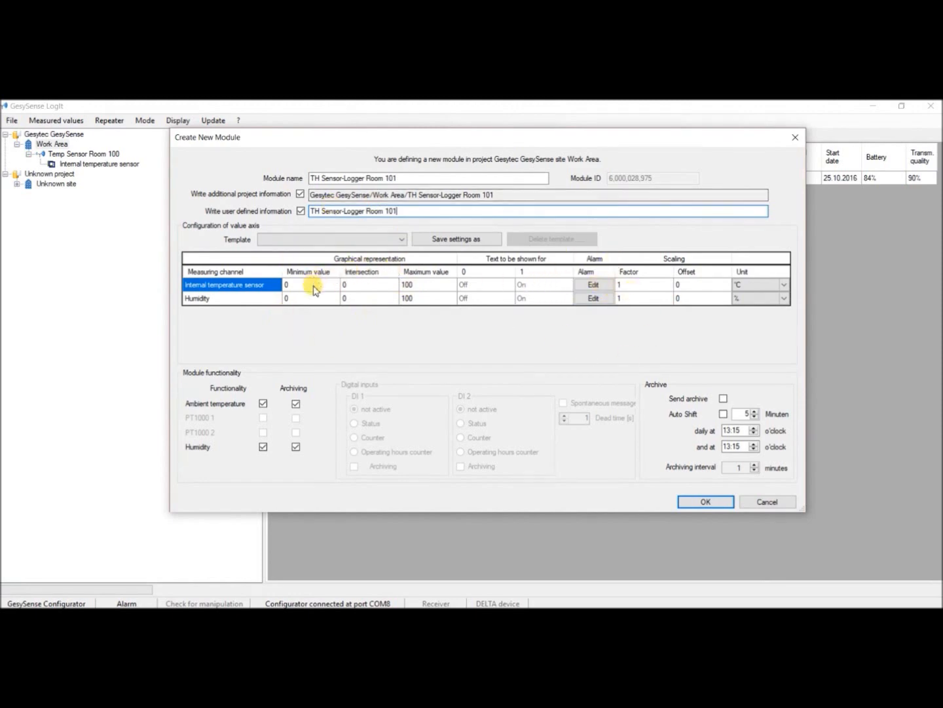
- Set the graph's maximum value for the internal temperature sensor to 30, keeping humidity at 0 to 100
left_click(431, 285)
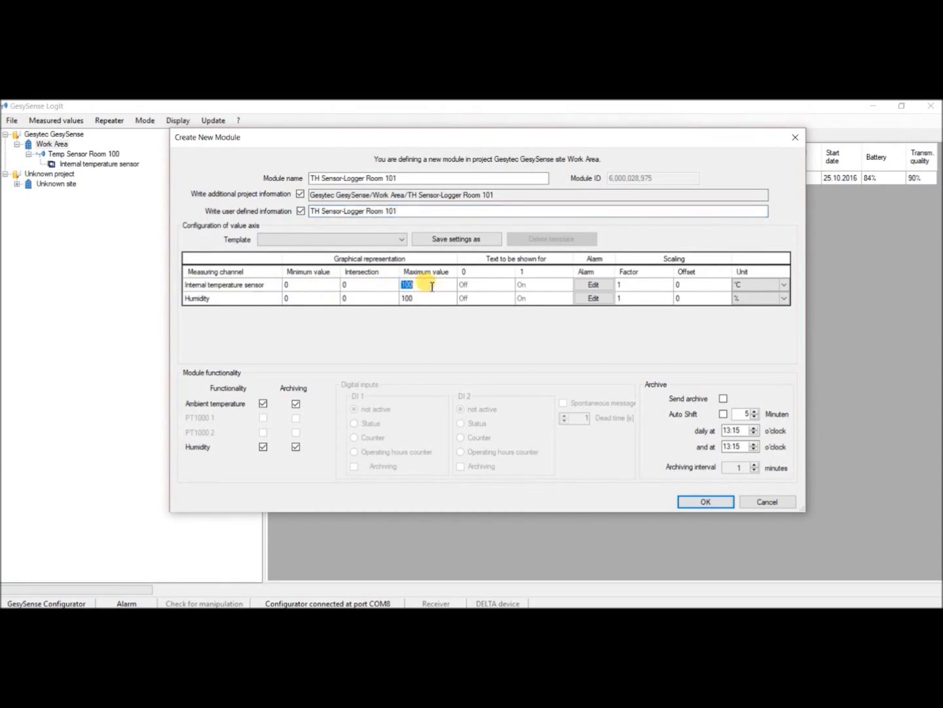
type("30")
left_click(348, 285)
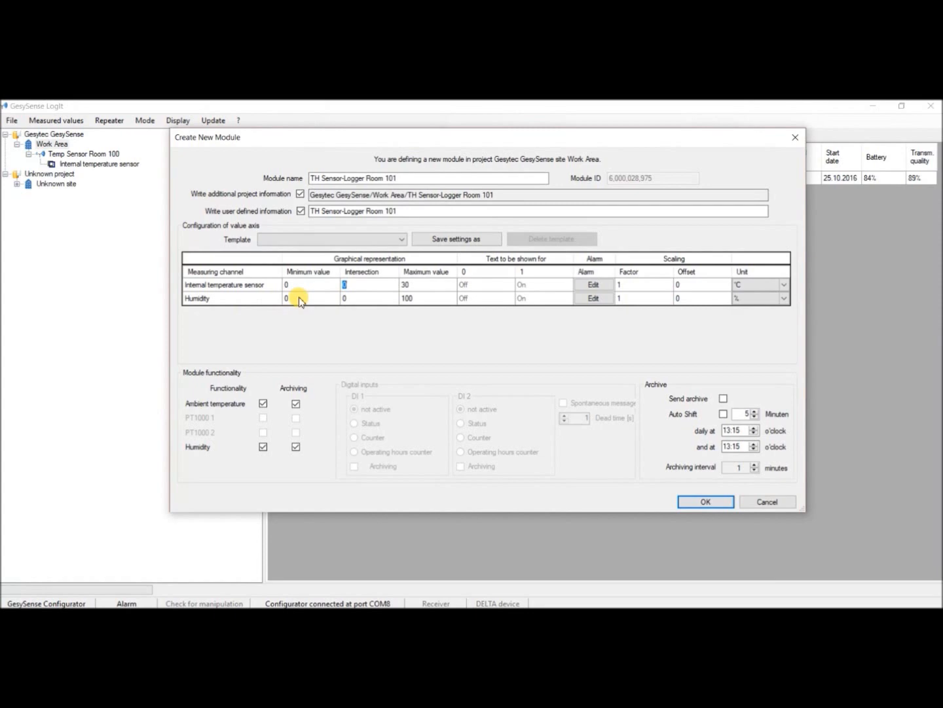
left_click(433, 298)
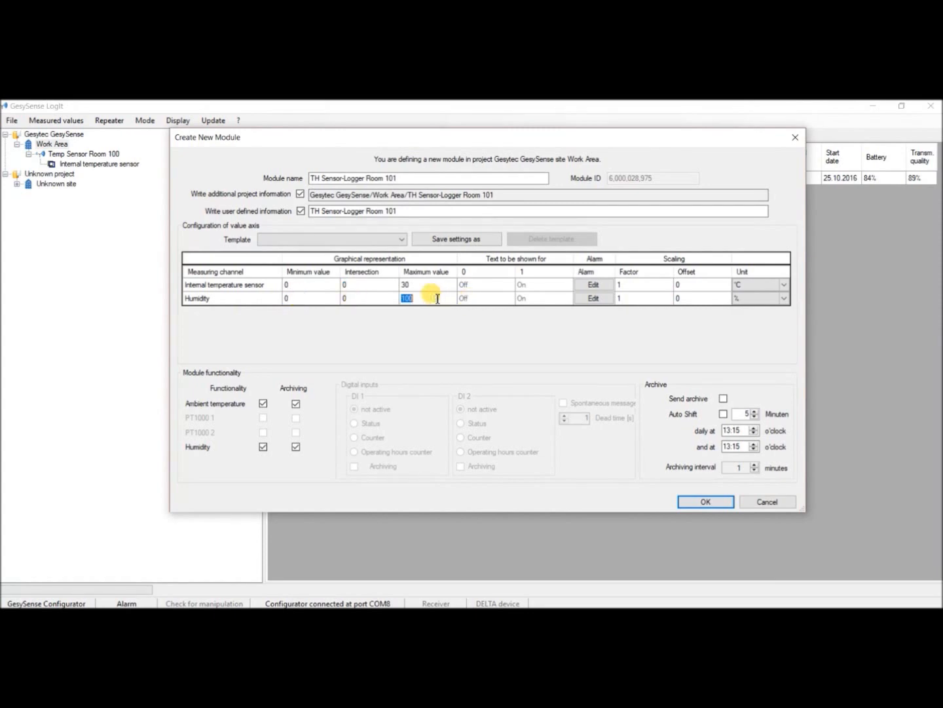
left_click(365, 303)
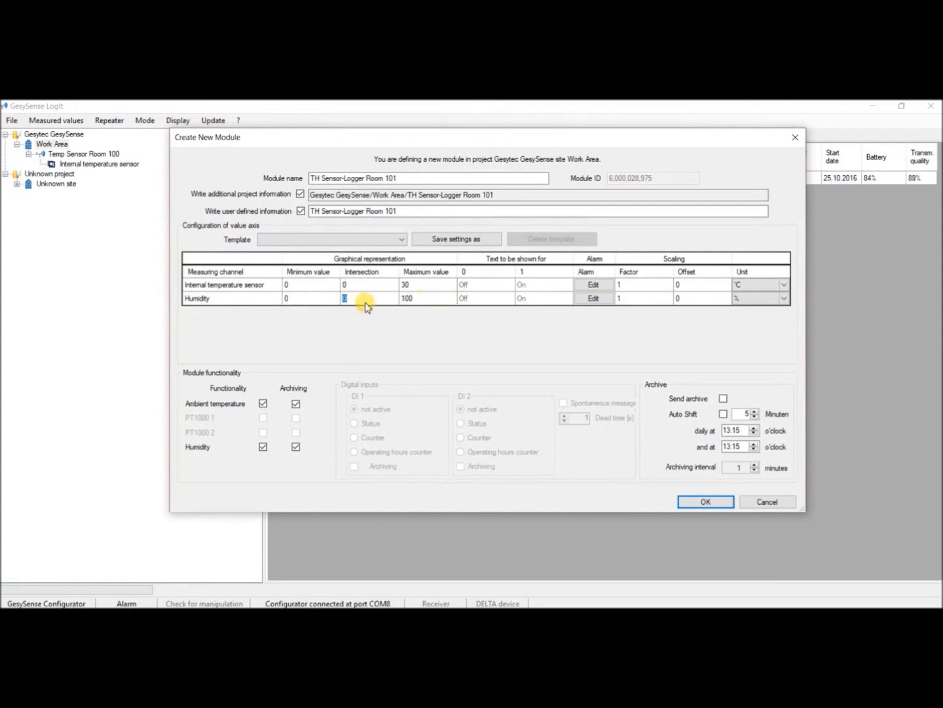
- Set the internal temperature sensor's alarm limits to minimum 20 °C and maximum 30 °C with a 5-minute delay
left_click(593, 285)
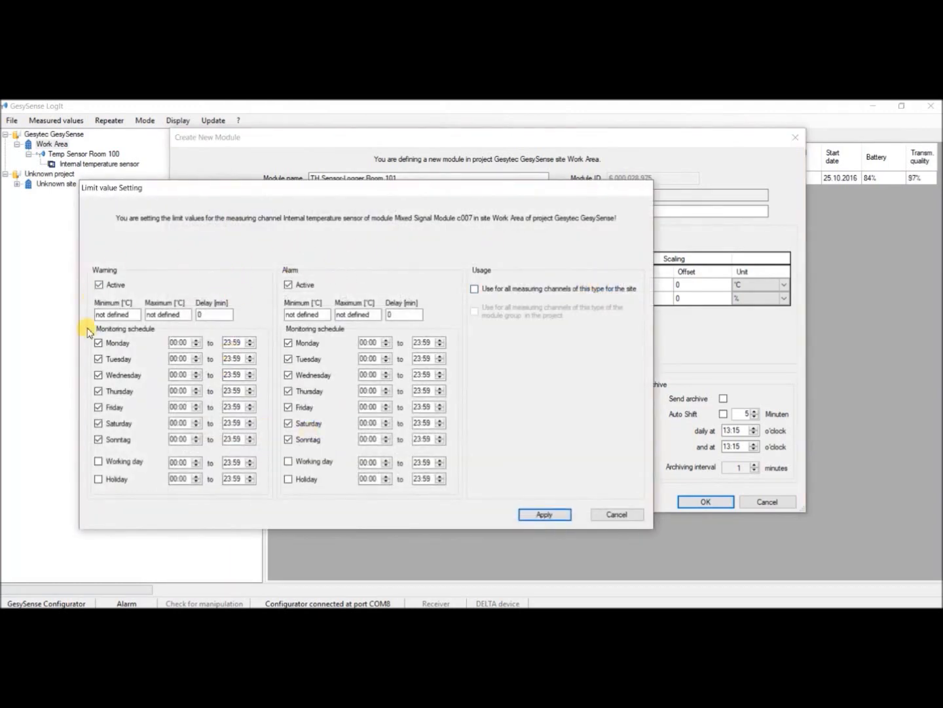
left_click(298, 313)
type("20")
key("Tab")
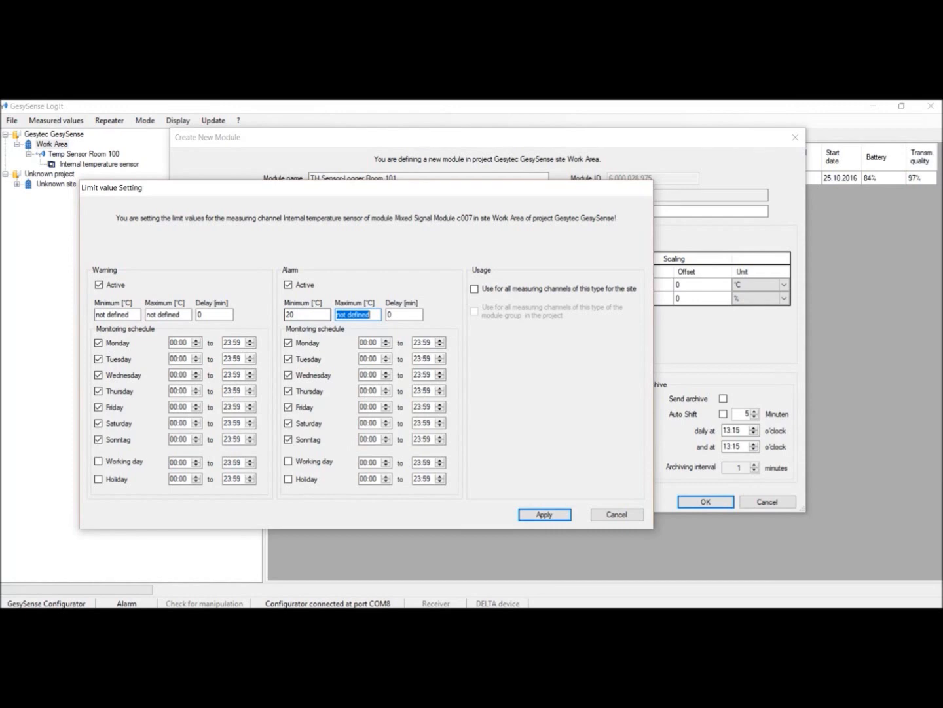
type("30")
left_click(420, 313)
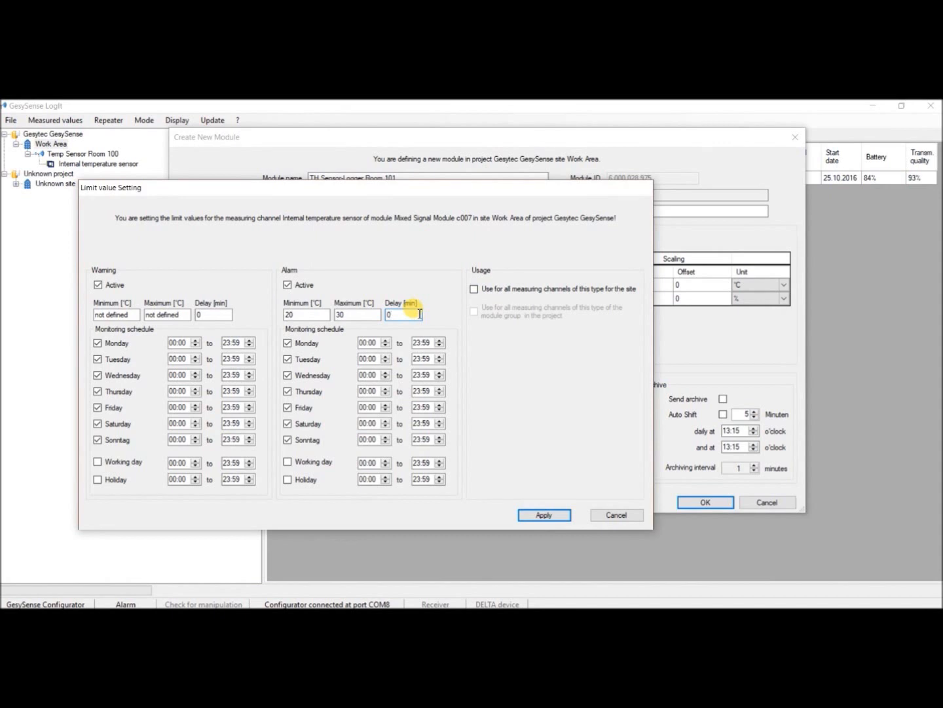
double_click(419, 314)
type("5")
- Set the temperature warning limits to 22 and 28 °C with a 5-minute delay, apply them, and open the humidity channel's limit settings
double_click(136, 315)
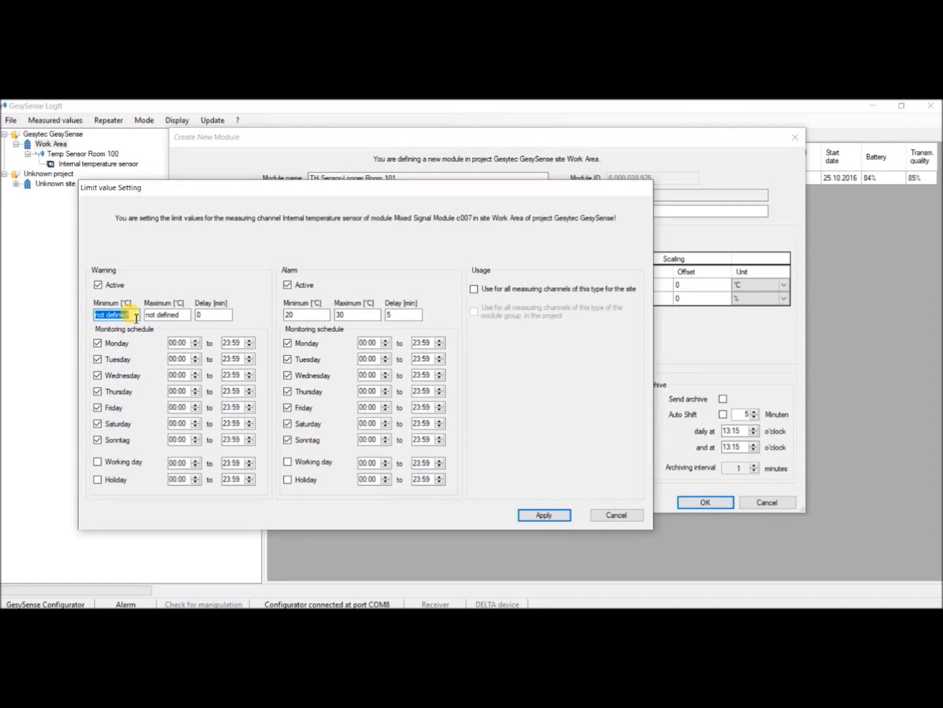
type("22")
key("Tab")
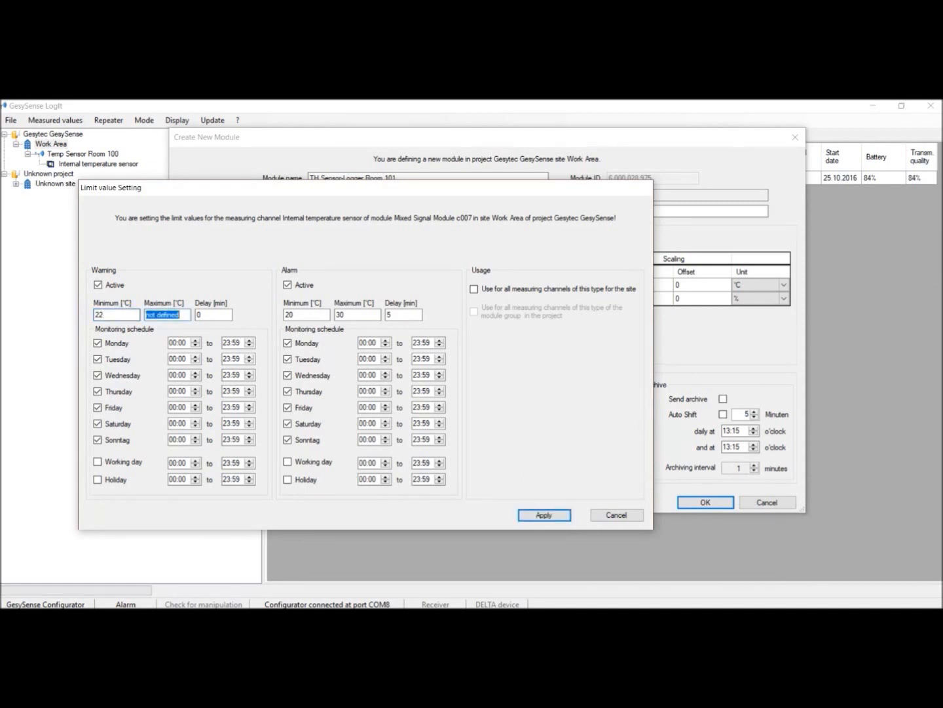
type("28")
double_click(215, 315)
type("5")
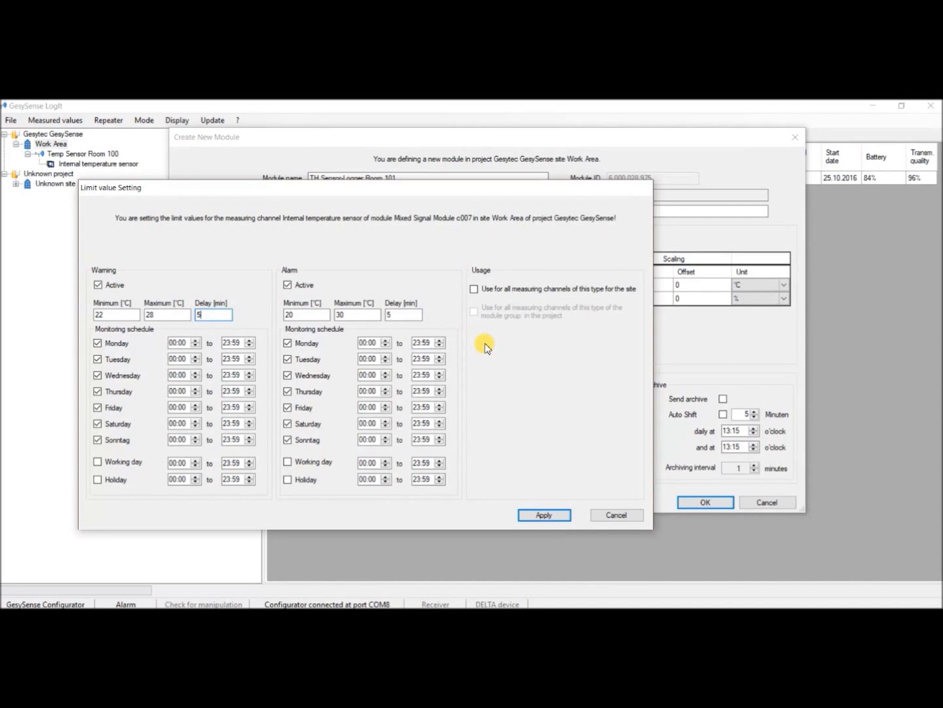
left_click(543, 515)
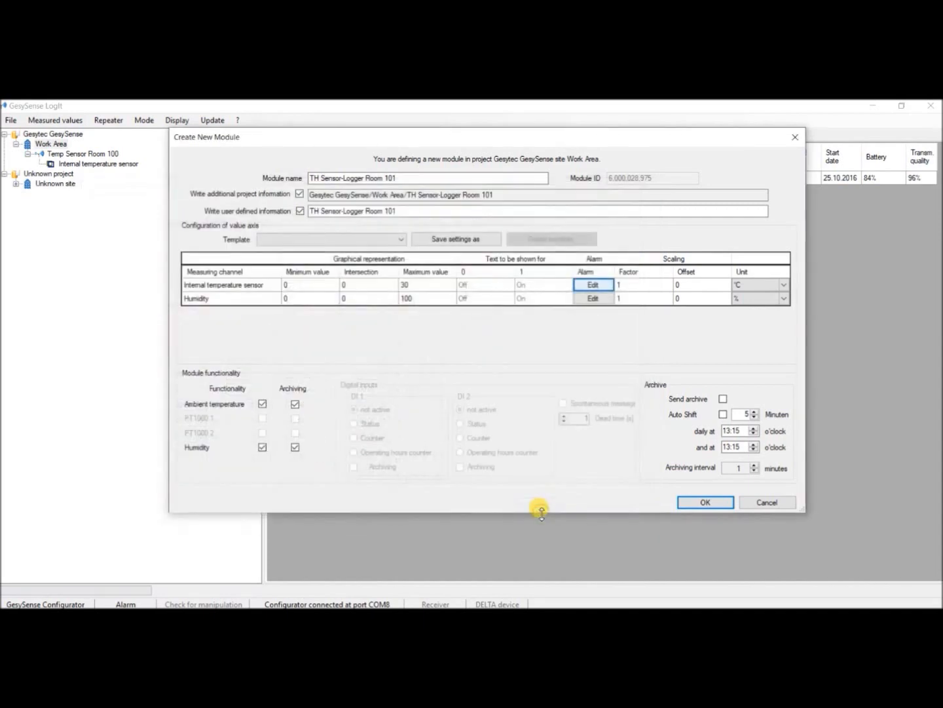
left_click(589, 300)
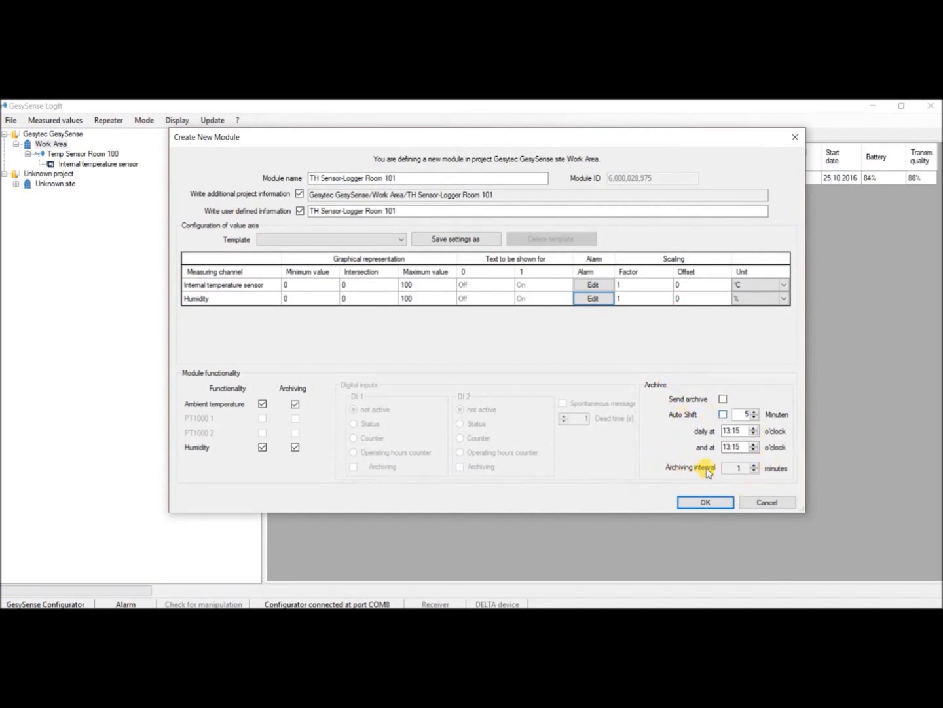
- Enable archive sending daily at 05:15 and 17:15 with a 5-minute archiving interval, and write the configuration to the module
left_click(724, 400)
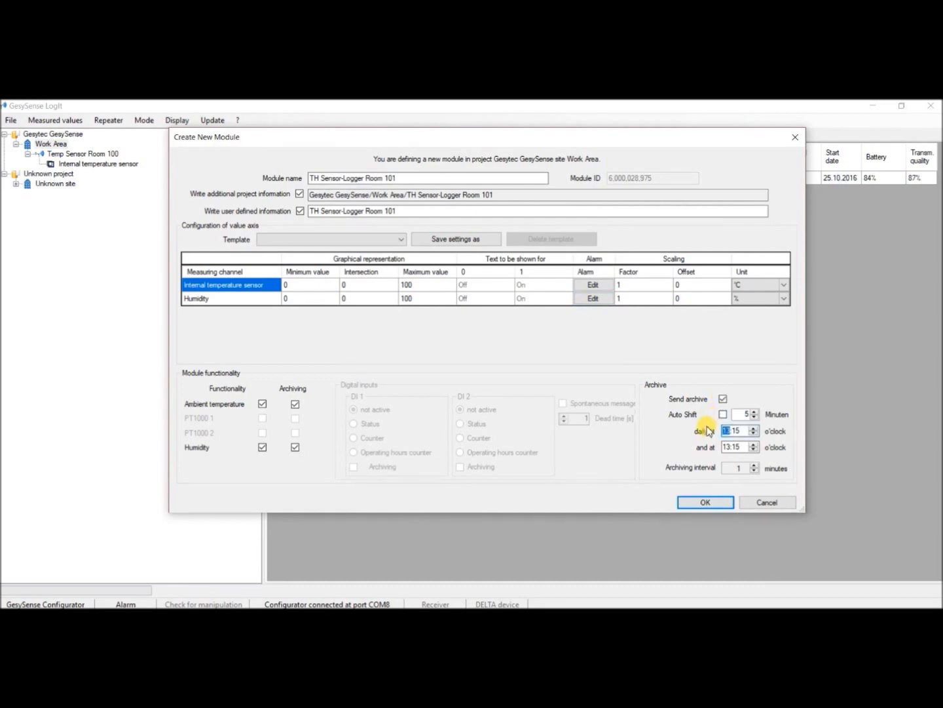
left_click(728, 432)
type("17")
left_click(728, 447)
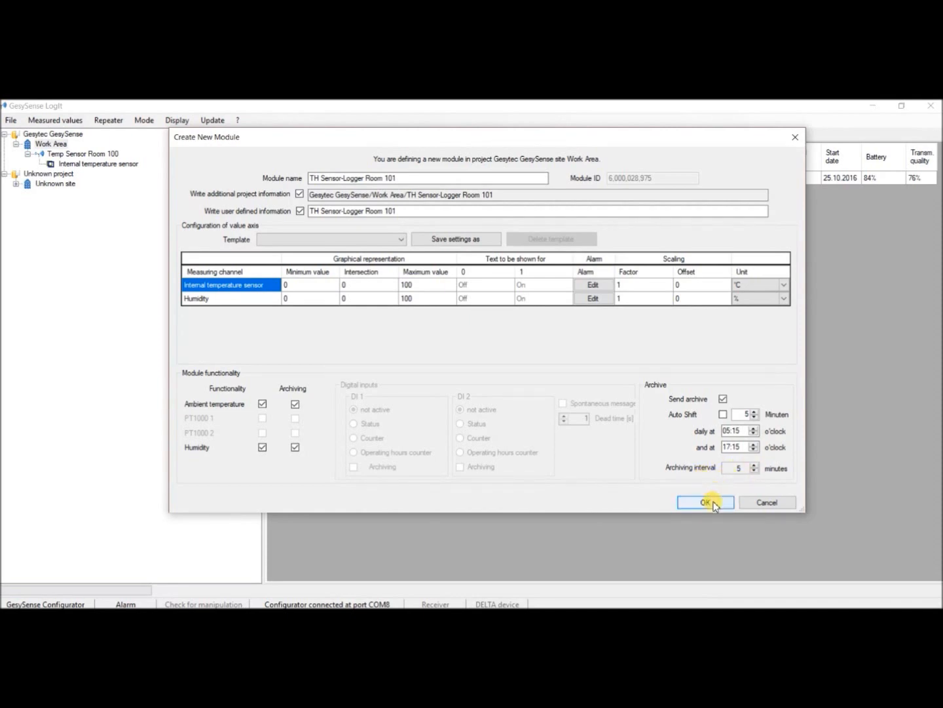
left_click(712, 504)
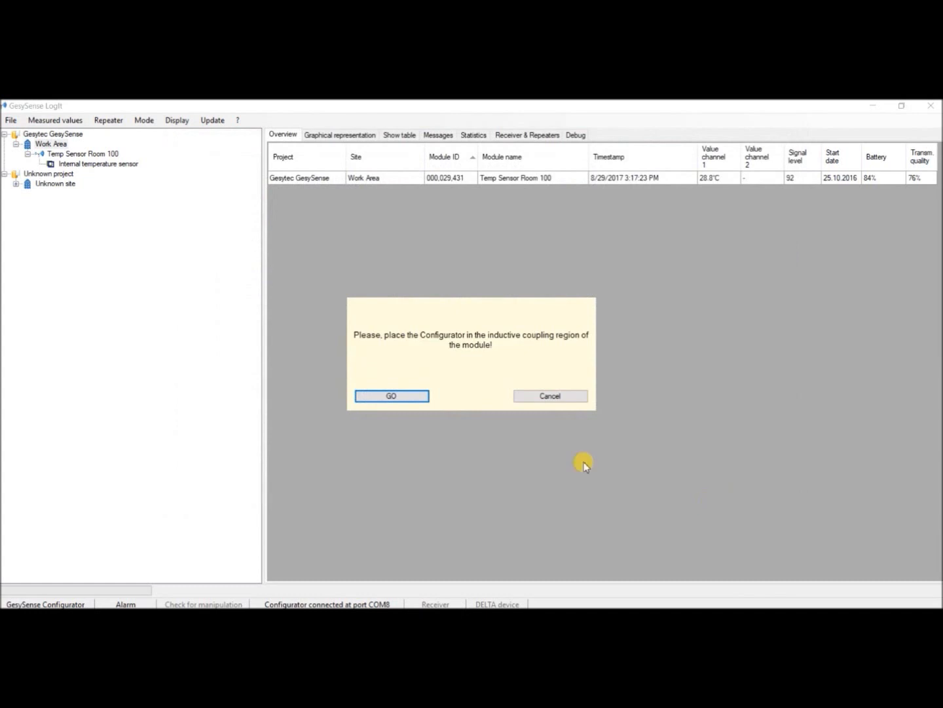
left_click(422, 396)
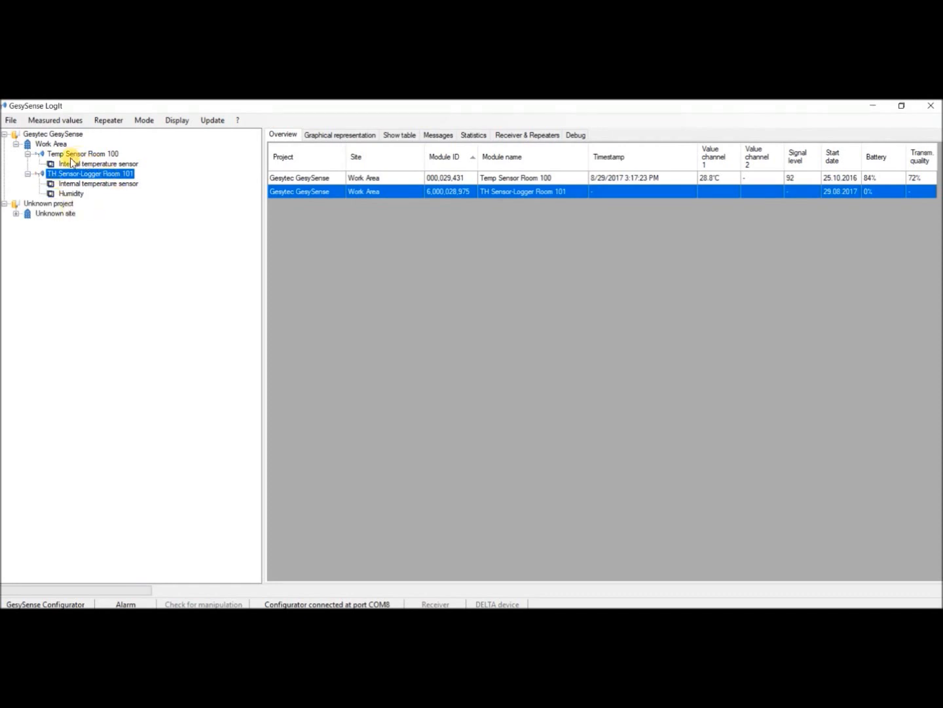
- Check the internal temperature and humidity channels of the TH Sensor-Logger Room 101 module in the overview
left_click(86, 184)
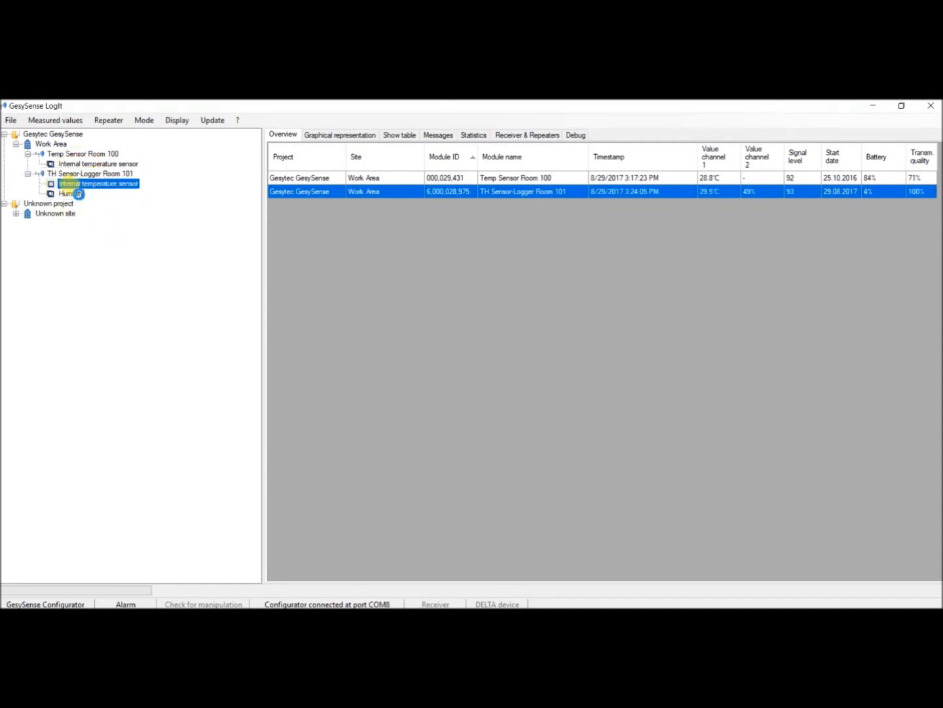
left_click(77, 194)
left_click(83, 186)
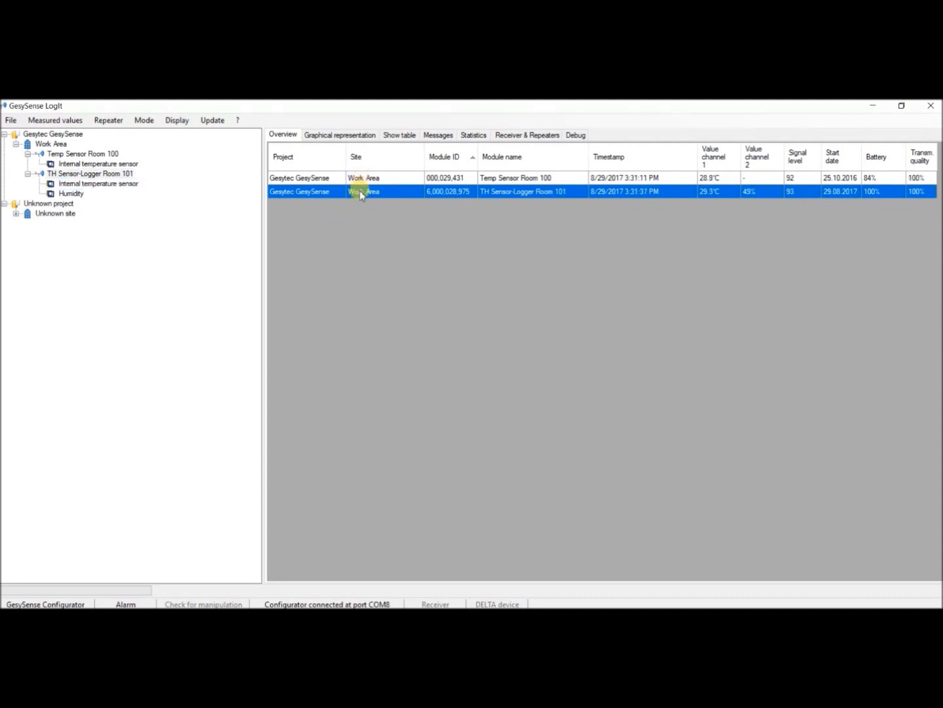
right_click(361, 194)
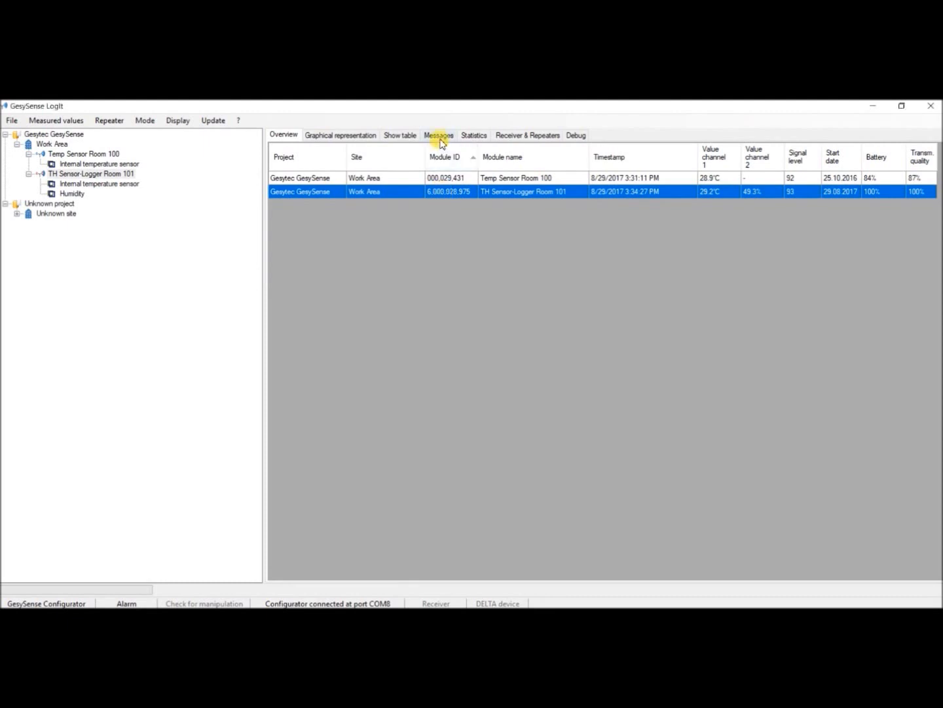
- Acknowledge the temperature warning message of TH Sensor-Logger Room 101 with the note "Door was open"
left_click(440, 136)
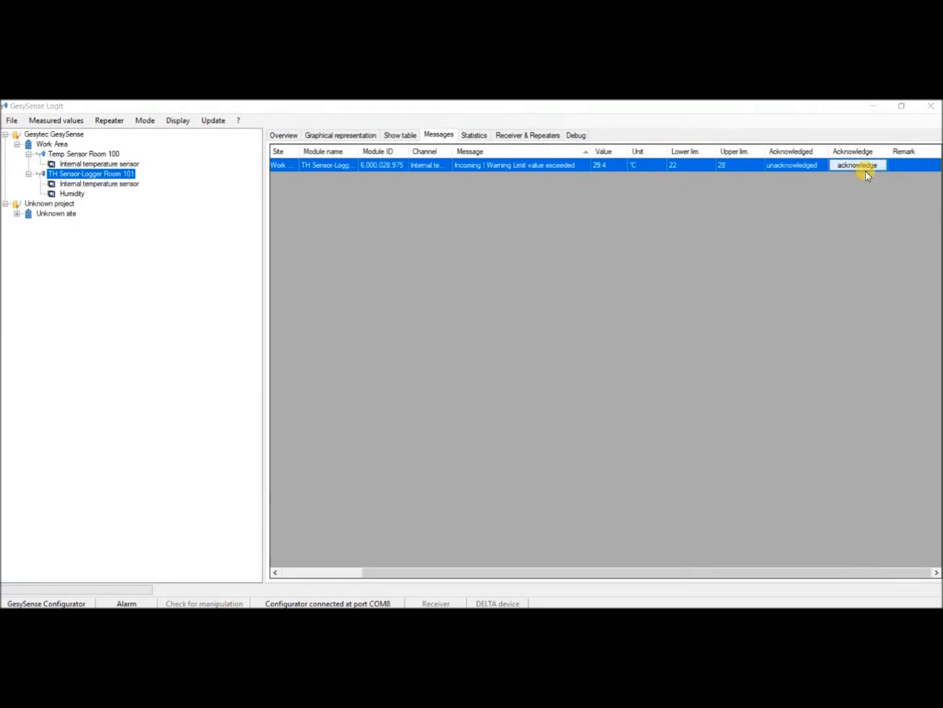
left_click(866, 170)
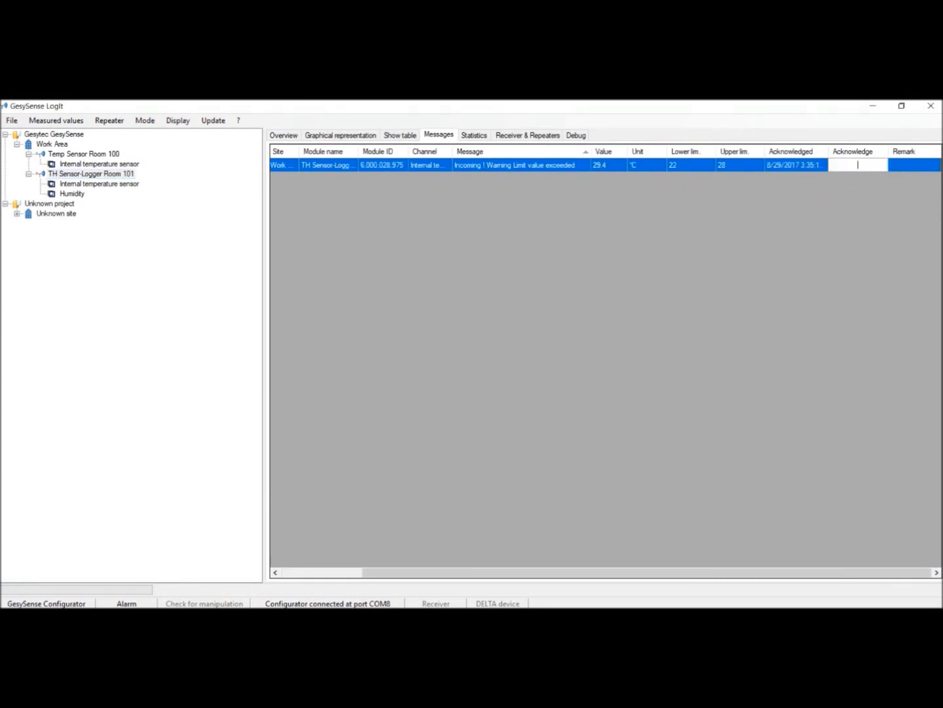
type("Door was opn")
type("n")
key("Return")
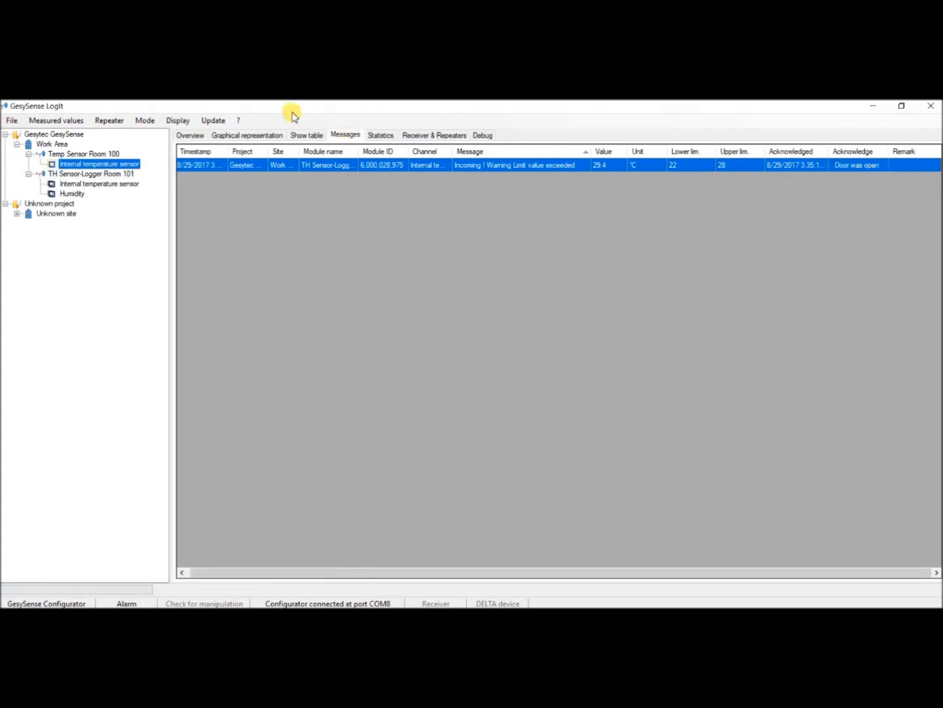
- View the Temp Sensor Room 100 temperature as a graph, zoomed in on 29-08-2017 and back to the full range, and as a table
left_click(257, 135)
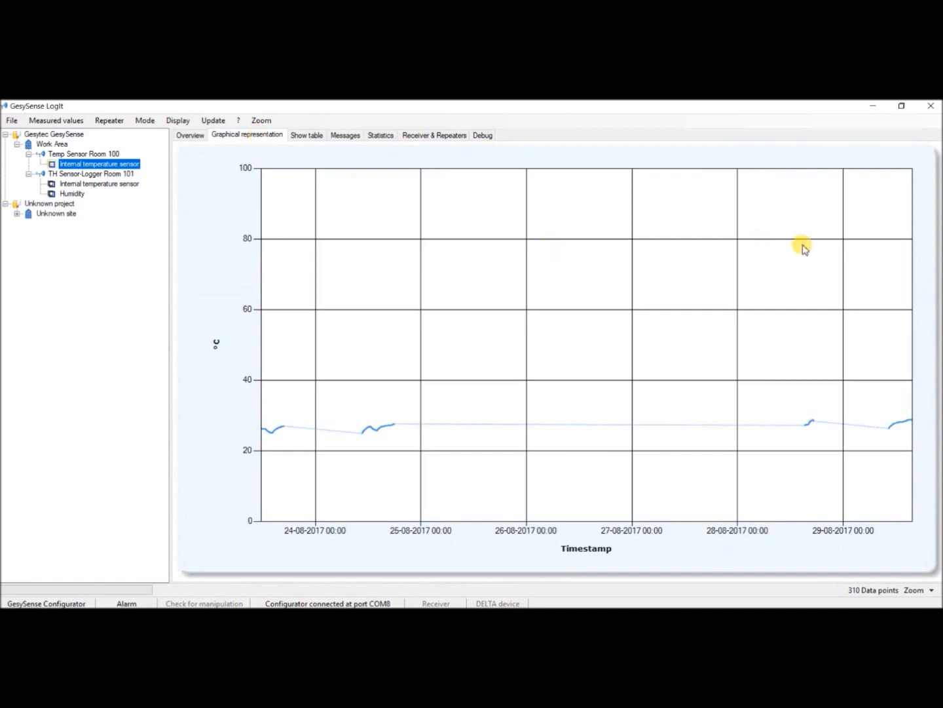
left_click_drag(850, 186, 914, 523)
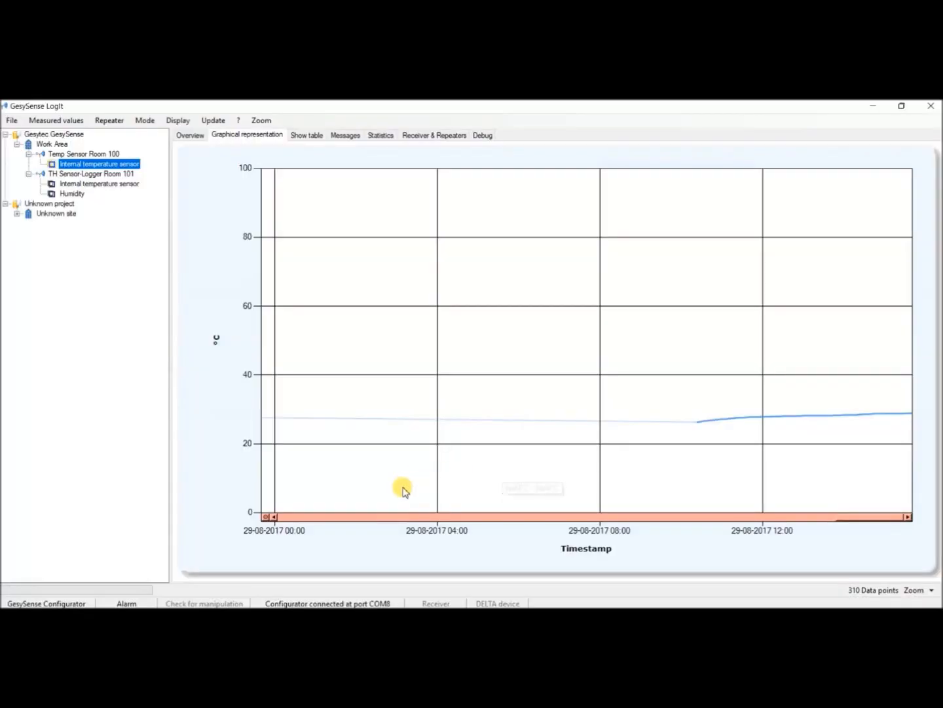
left_click(267, 517)
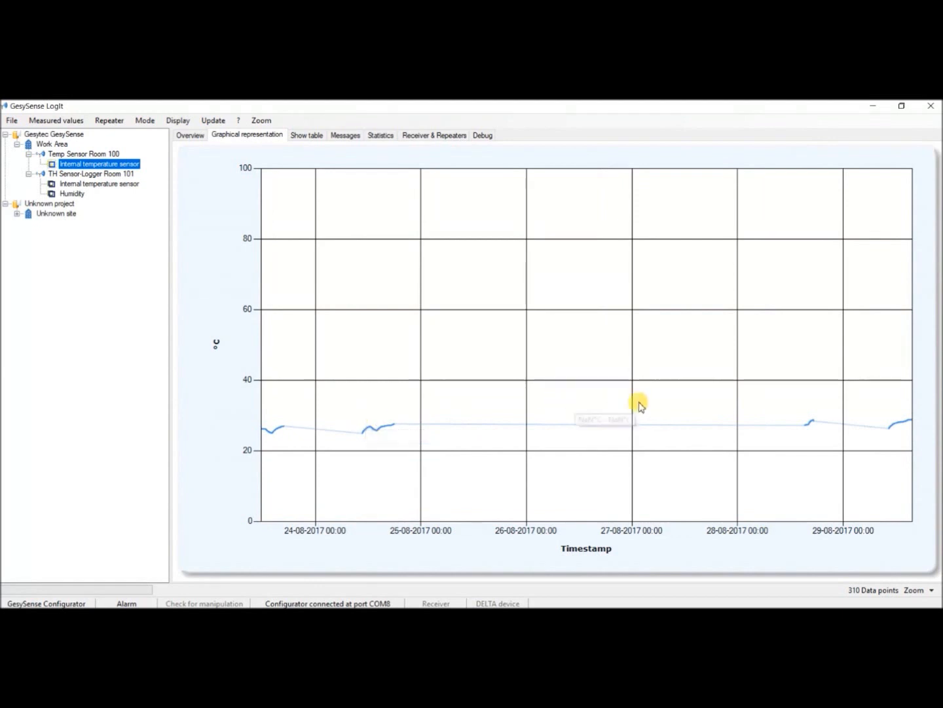
left_click(296, 138)
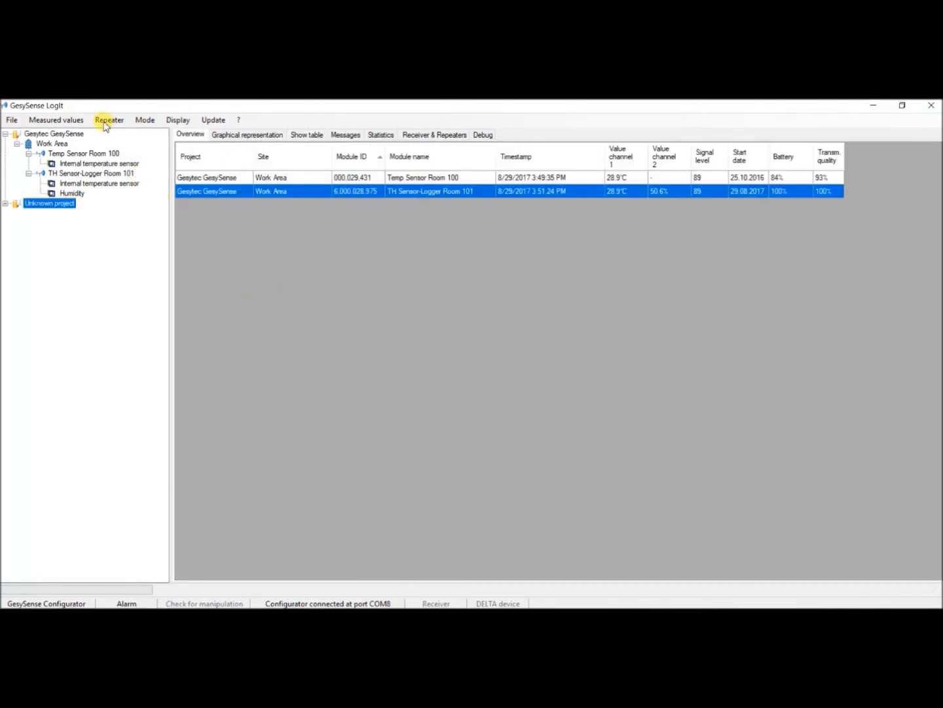
- Apply the repeater number settings for the two listed repeater devices
left_click(106, 120)
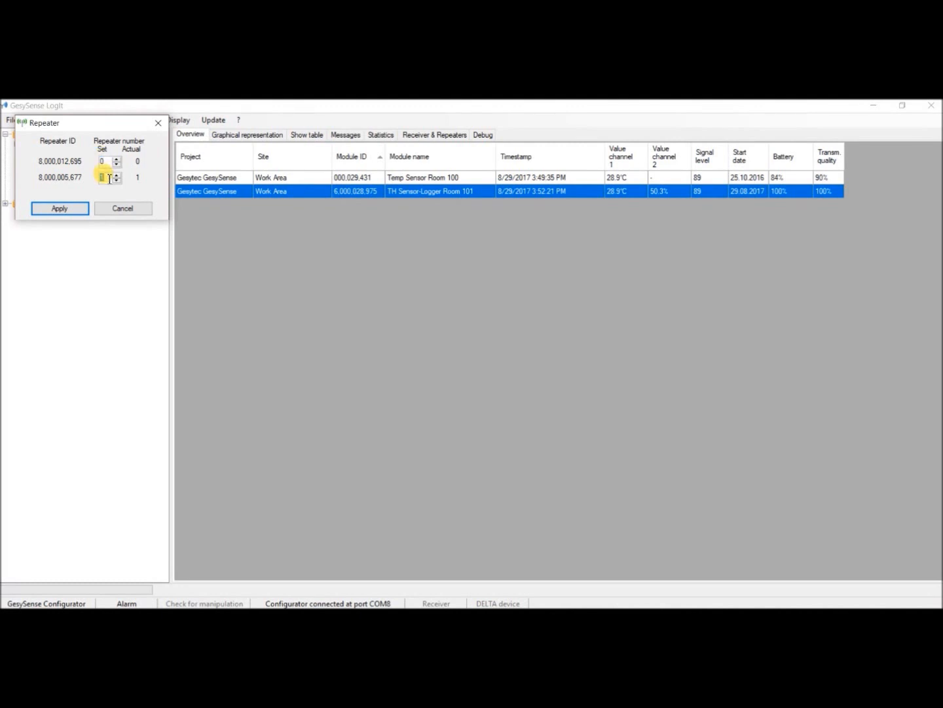
left_click(82, 209)
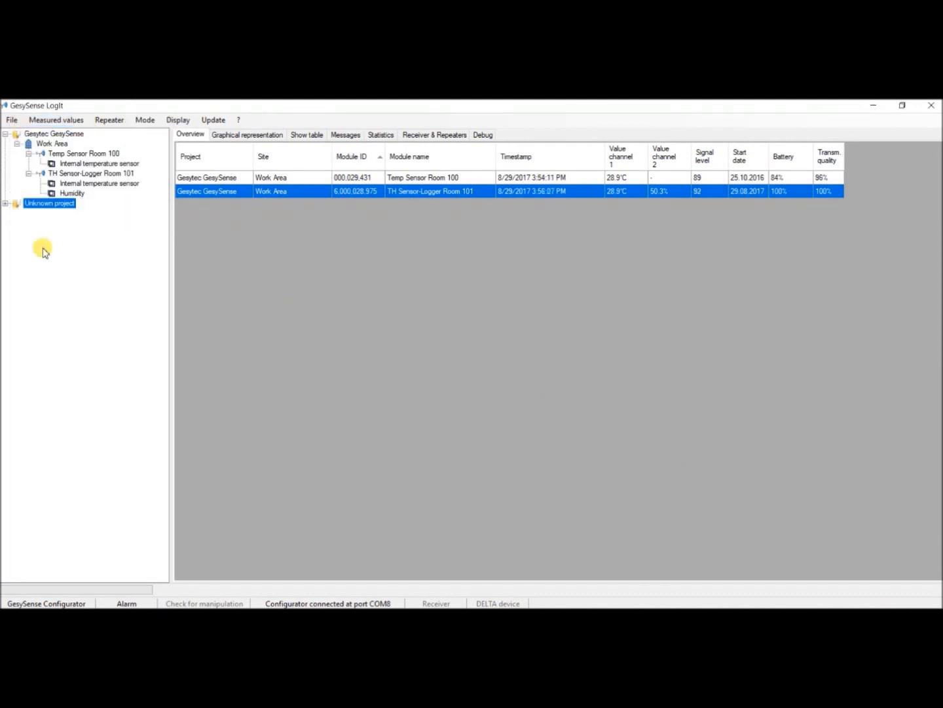
- Move the module Unassigned 3 from the unknown site to the Work Area site and name it Receiver
left_click(6, 204)
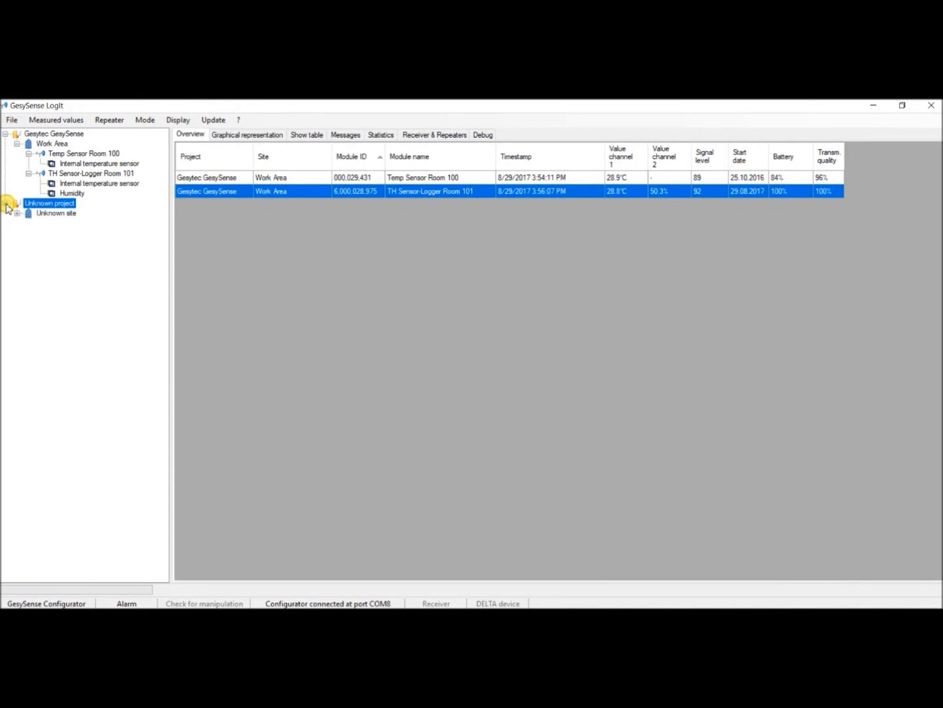
left_click(17, 213)
left_click(66, 223)
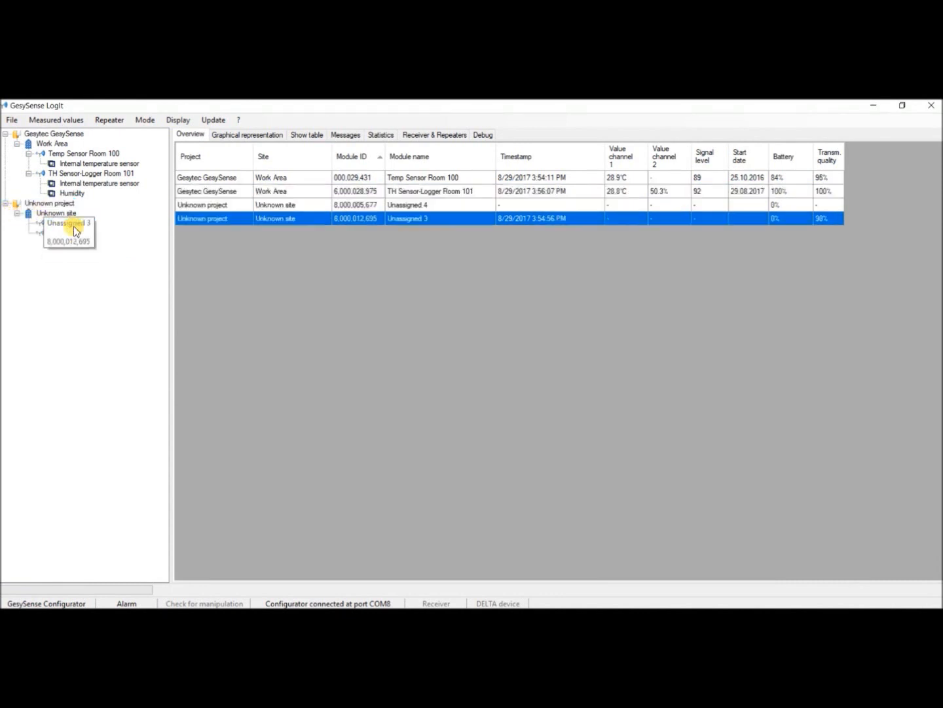
left_click(74, 232)
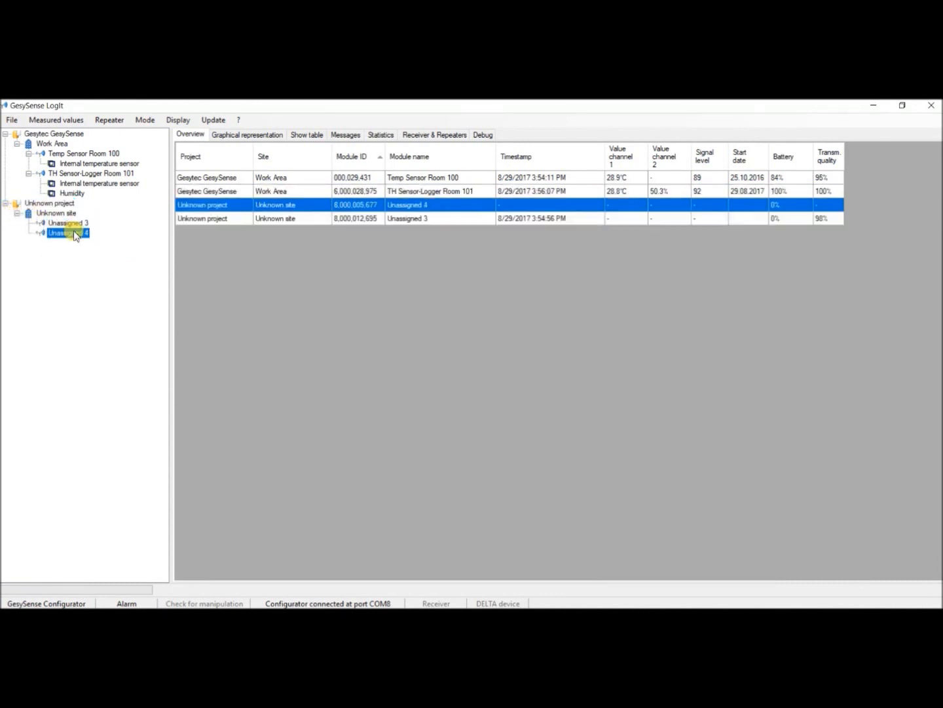
left_click(74, 224)
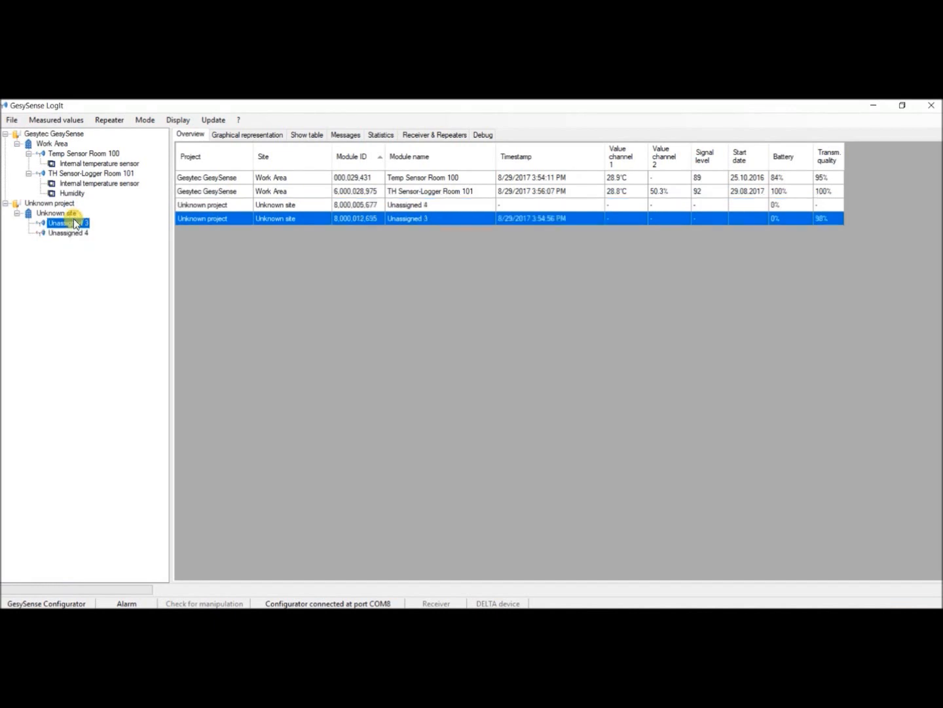
left_click_drag(74, 227, 49, 145)
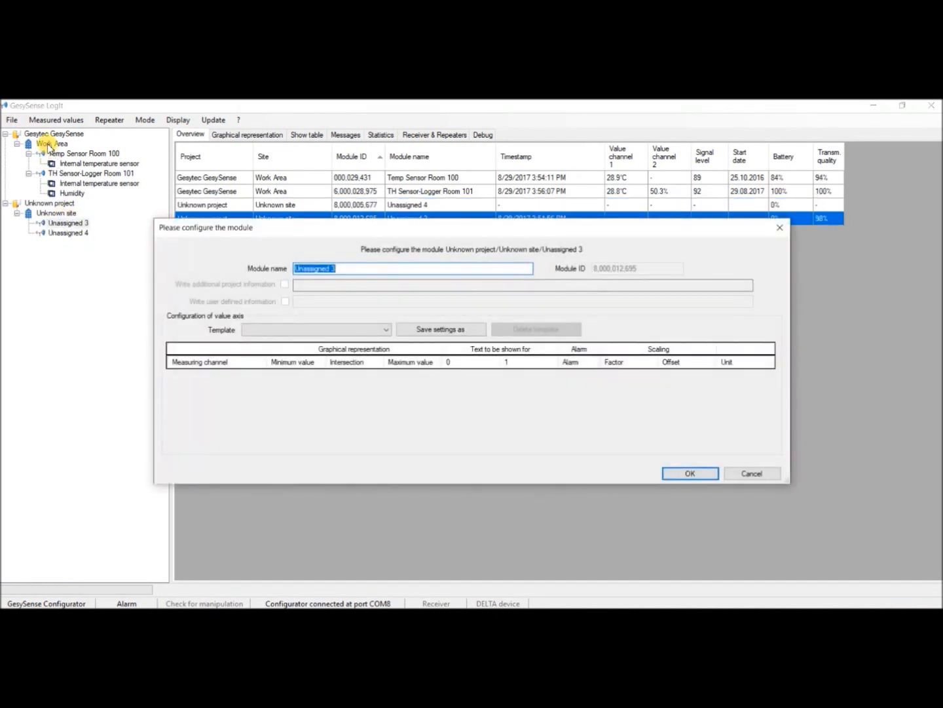
type("Receiver")
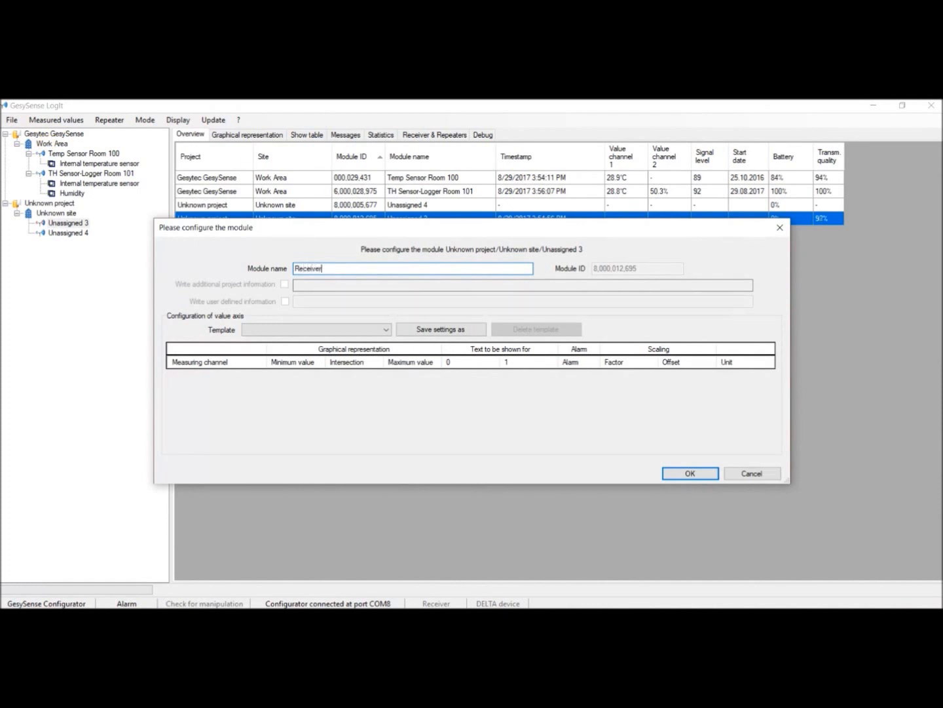
key("Return")
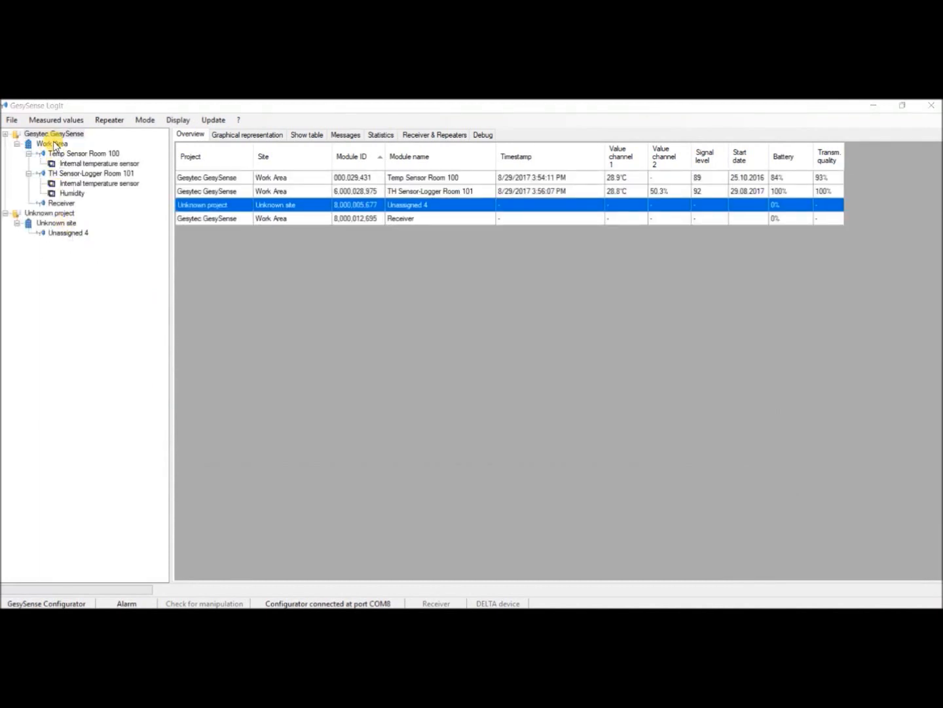
- Assign the module Unassigned 4 to the Work Area site and name it Repeater 1
type("Repea")
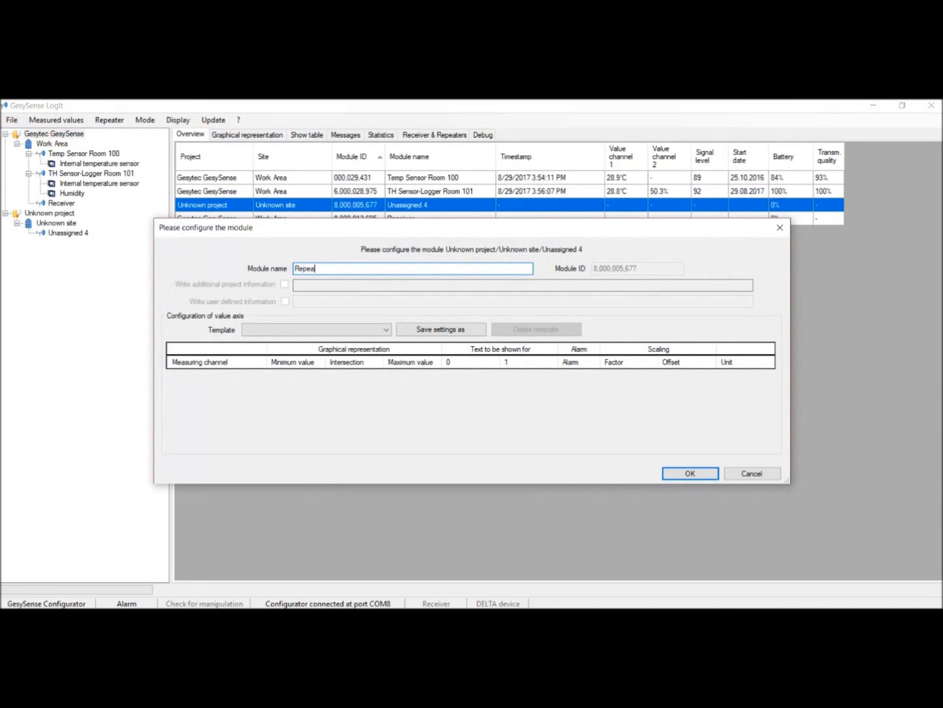
type("ter")
key("Return")
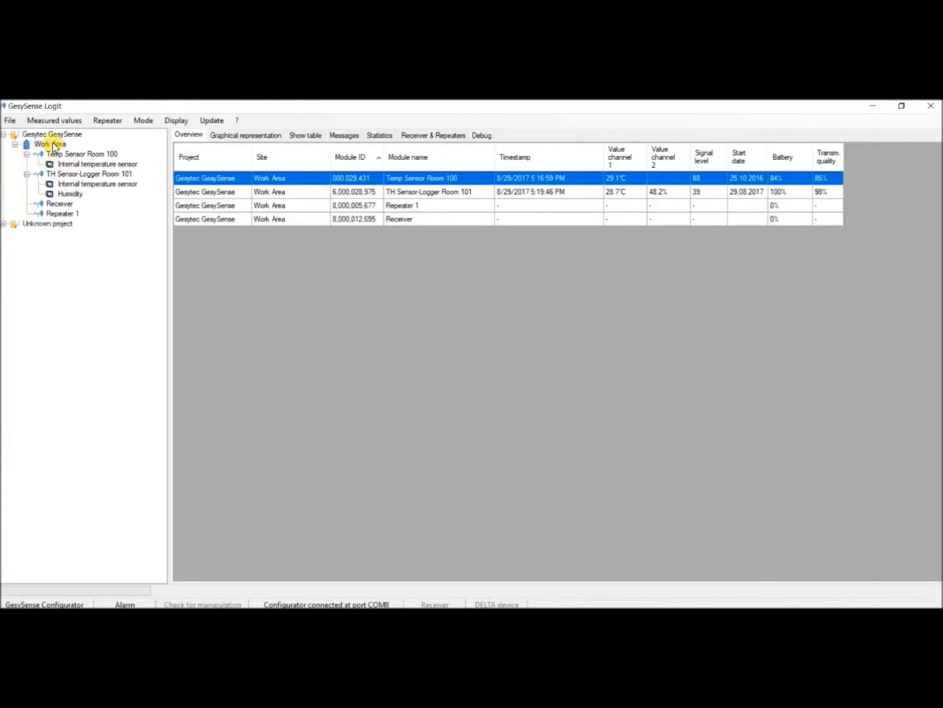
- Open the receiver configuration of the Work Area site and set the Ethernet connection's IP address to 193.22.100.176
right_click(54, 144)
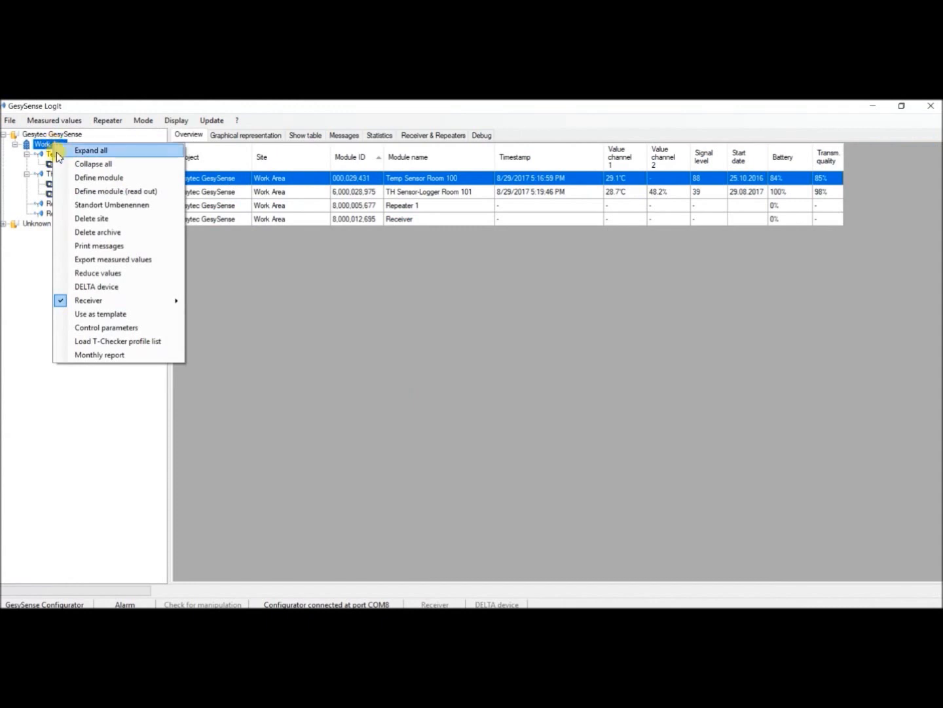
mouse_move(92, 305)
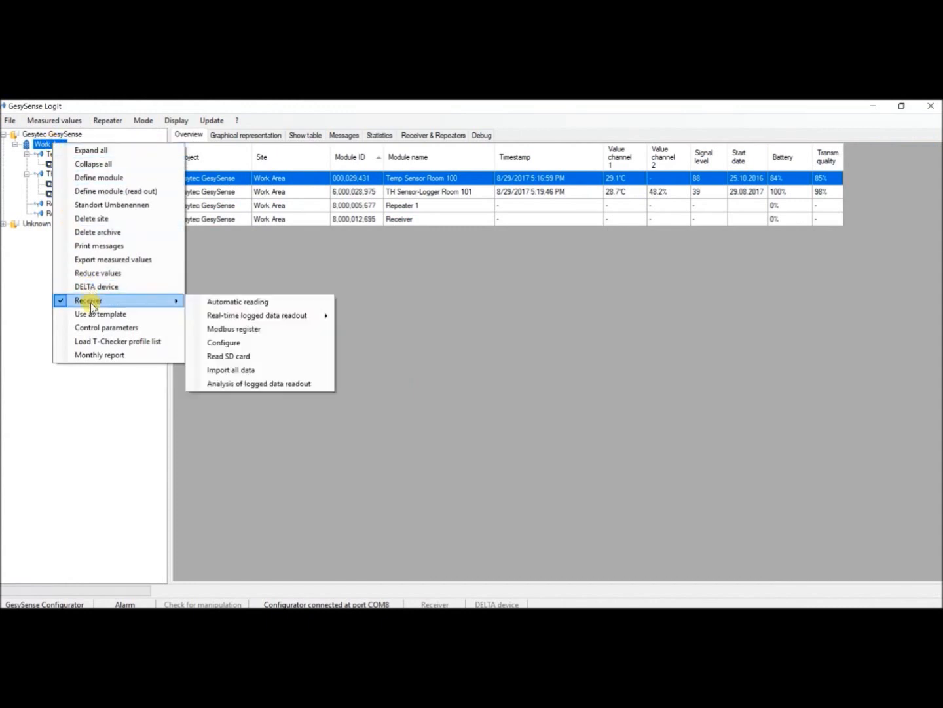
left_click(223, 344)
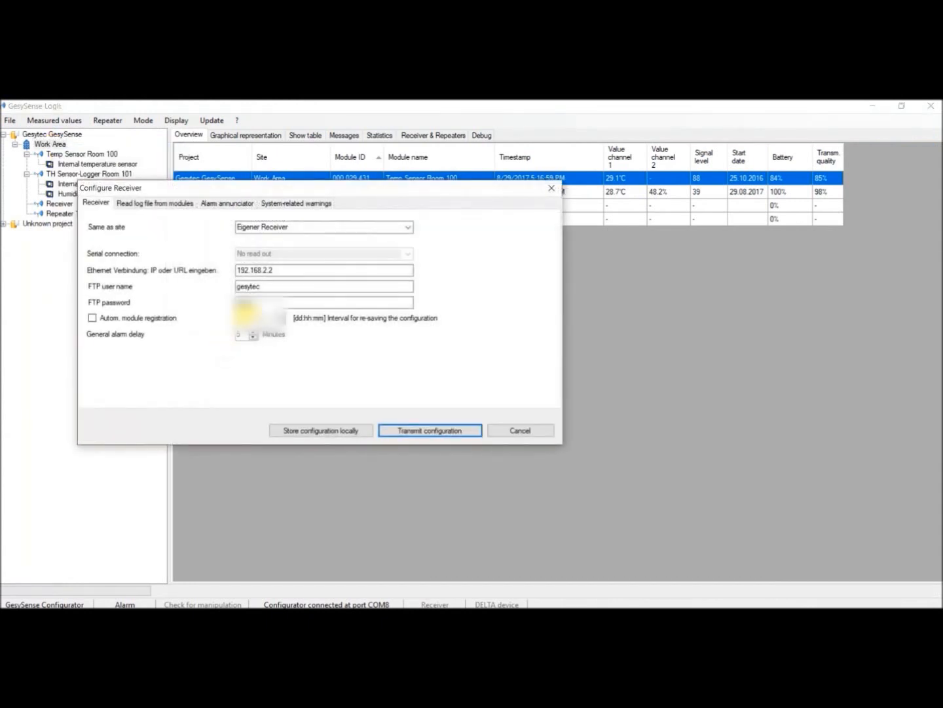
left_click_drag(280, 270, 210, 273)
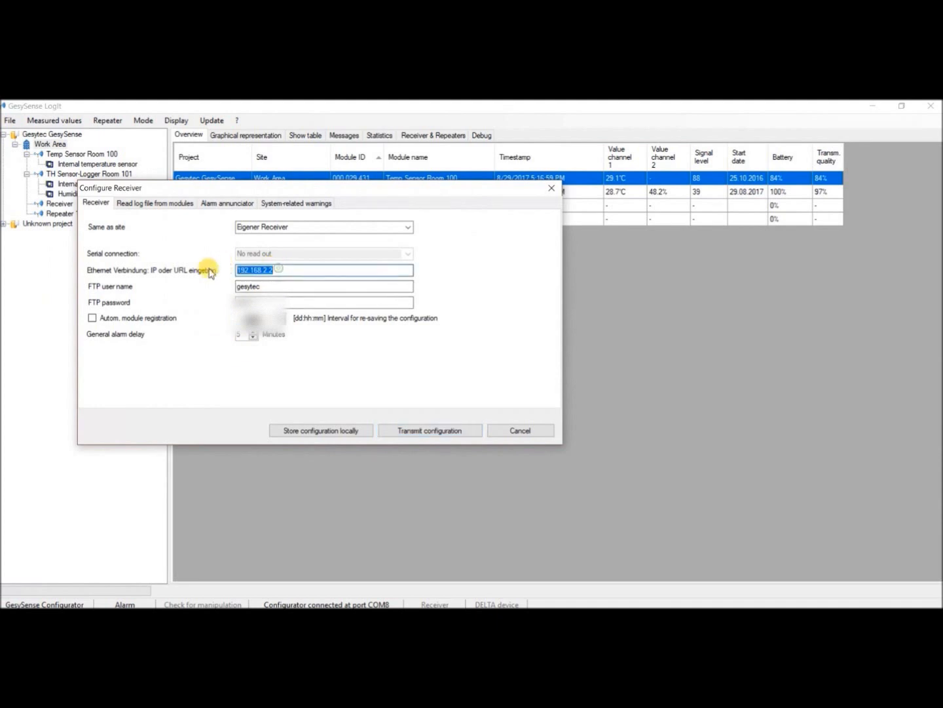
type("193.17")
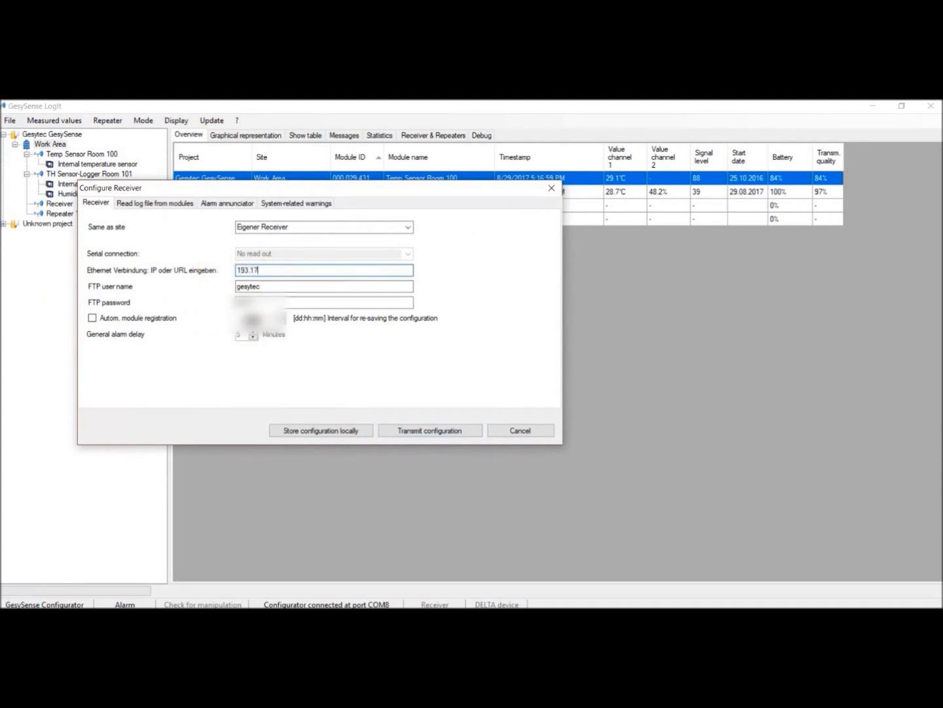
key("BackSpace")
- Fill in the FTP user name and FTP password for the receiver and transmit the configuration
left_click(278, 287)
left_click(269, 299)
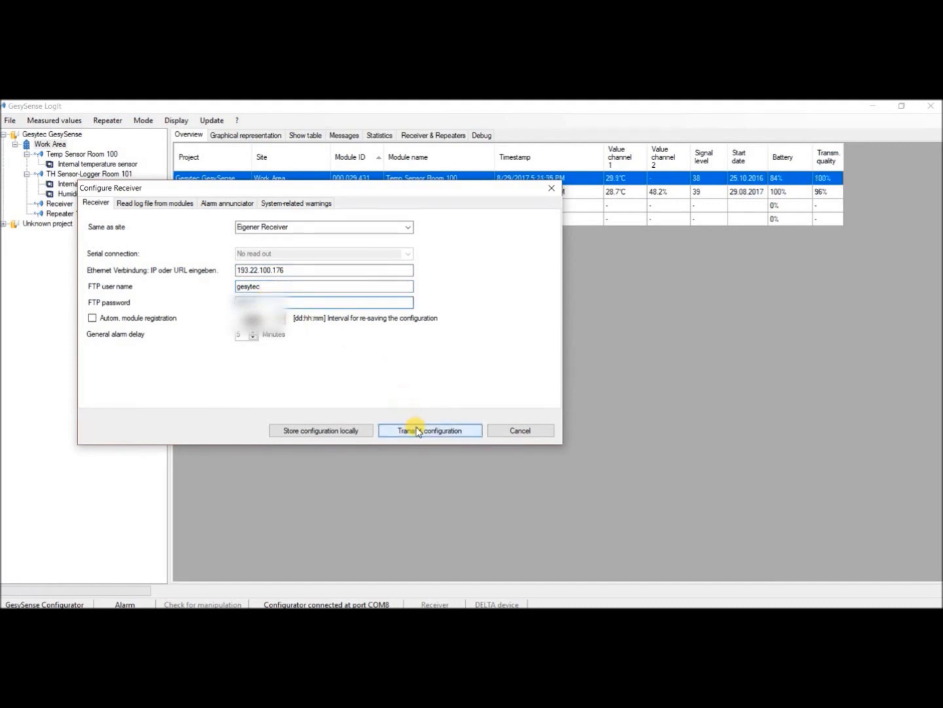
left_click(416, 432)
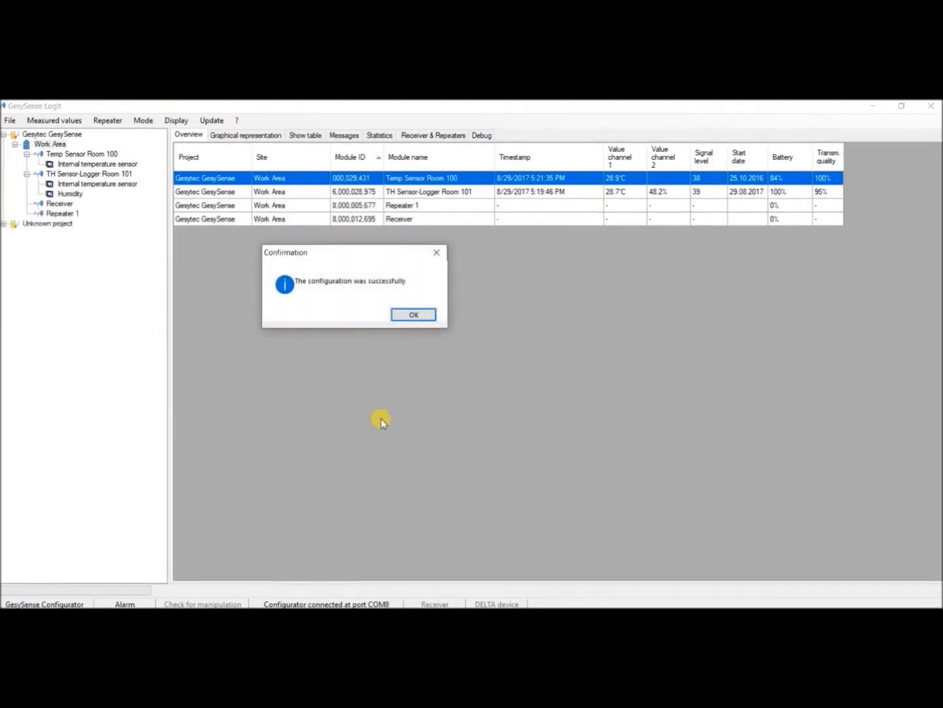
left_click(411, 315)
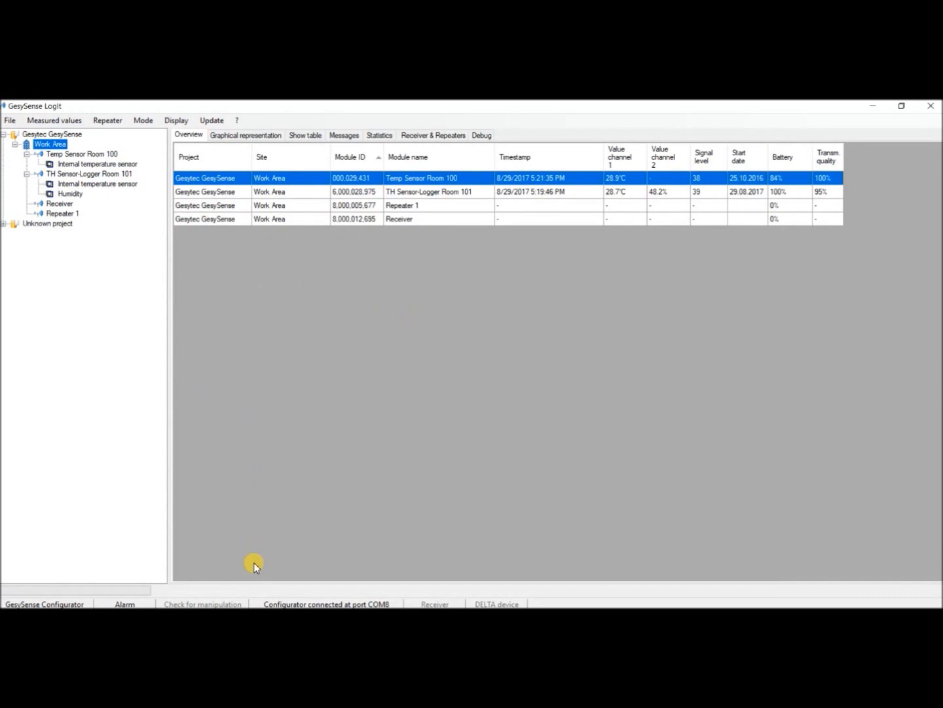
- Switch to the browser, refresh the receiver's GesySense information page to check its registered sensors, and return to GesySense LogIt
left_click(254, 618)
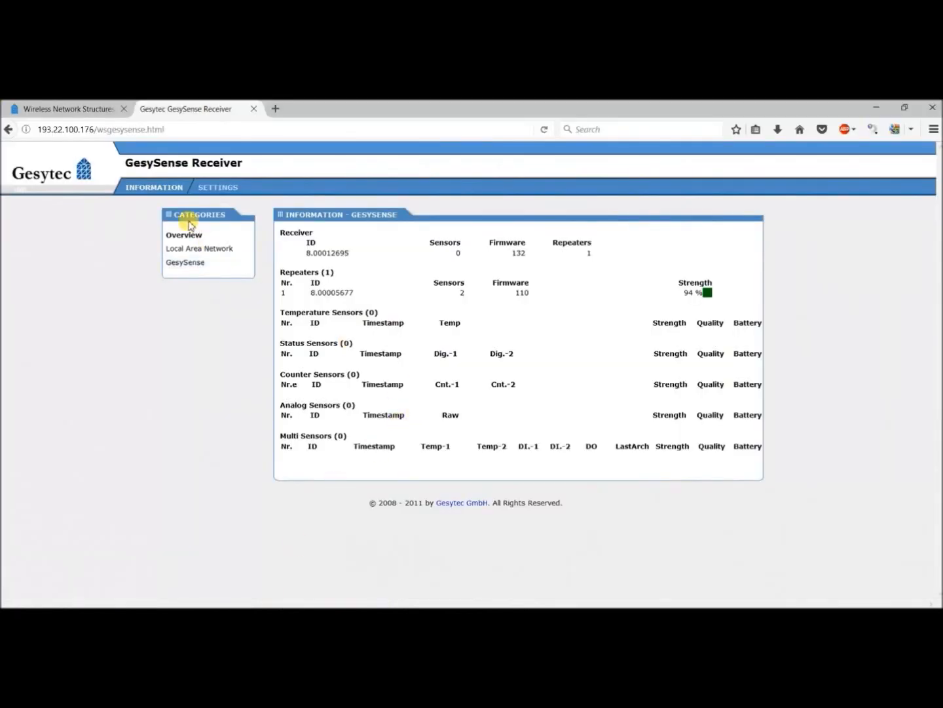
left_click(197, 263)
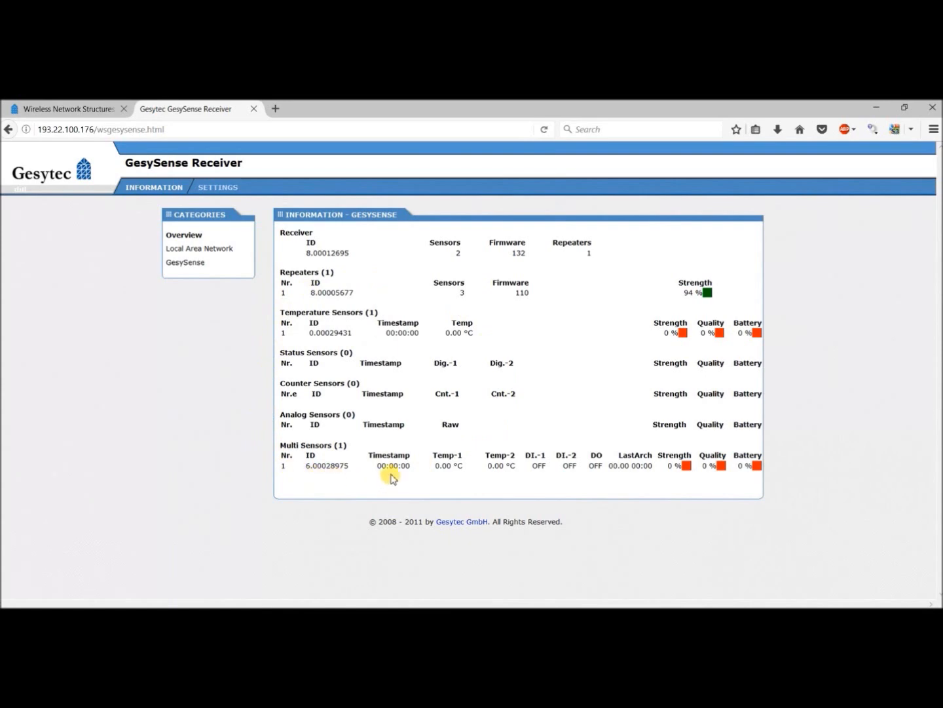
left_click(451, 613)
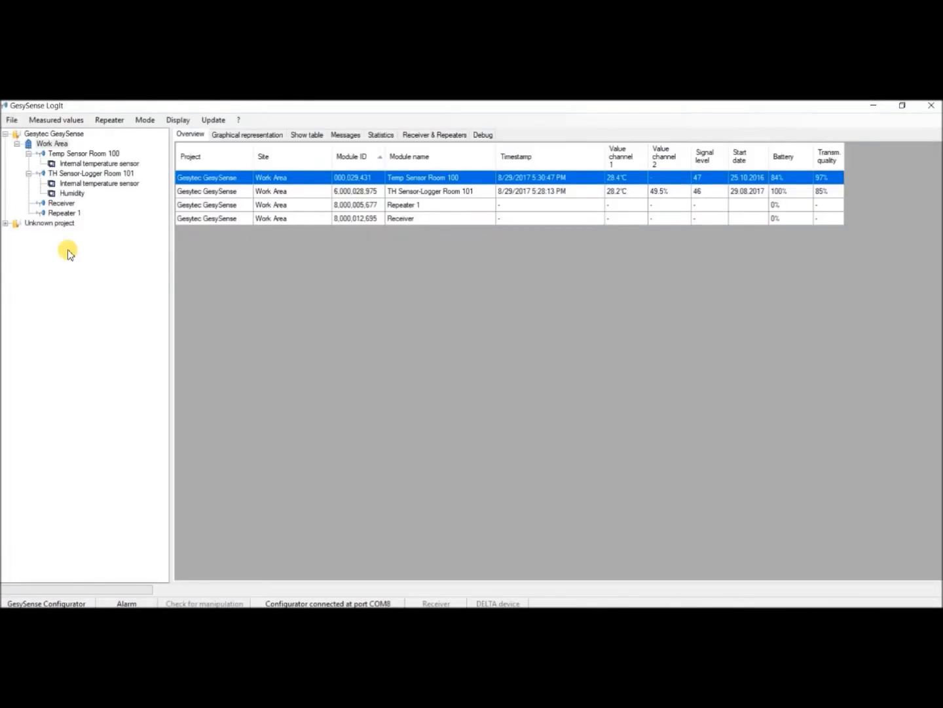
- Set up automatic reading of the Work Area receiver at 193.22.100.176 every 15 minutes from 01-Jan-17, with the user name and password
right_click(39, 146)
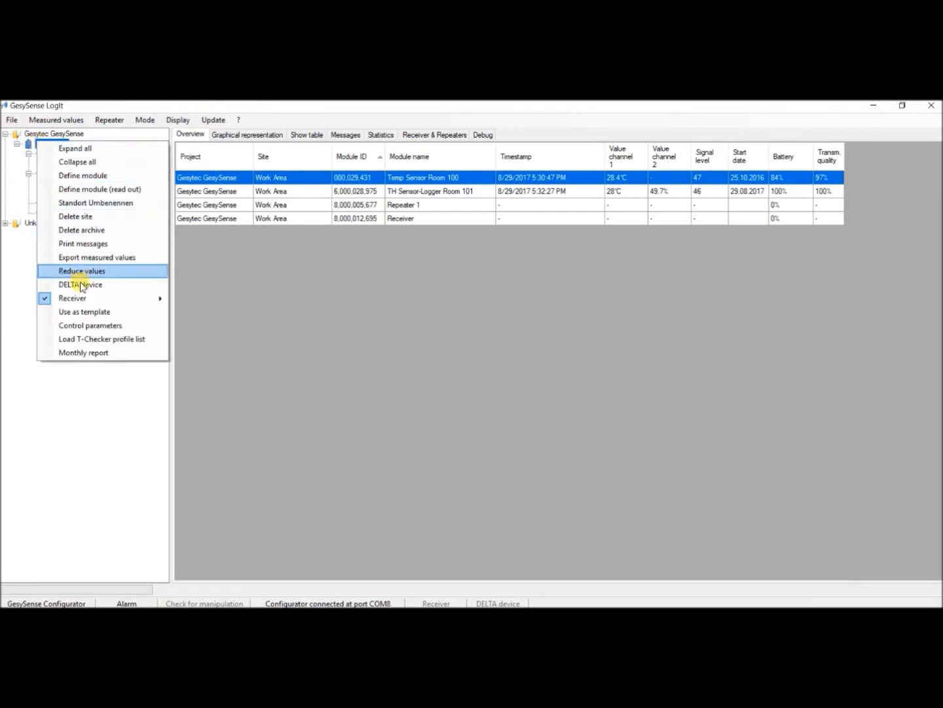
mouse_move(86, 302)
left_click(196, 298)
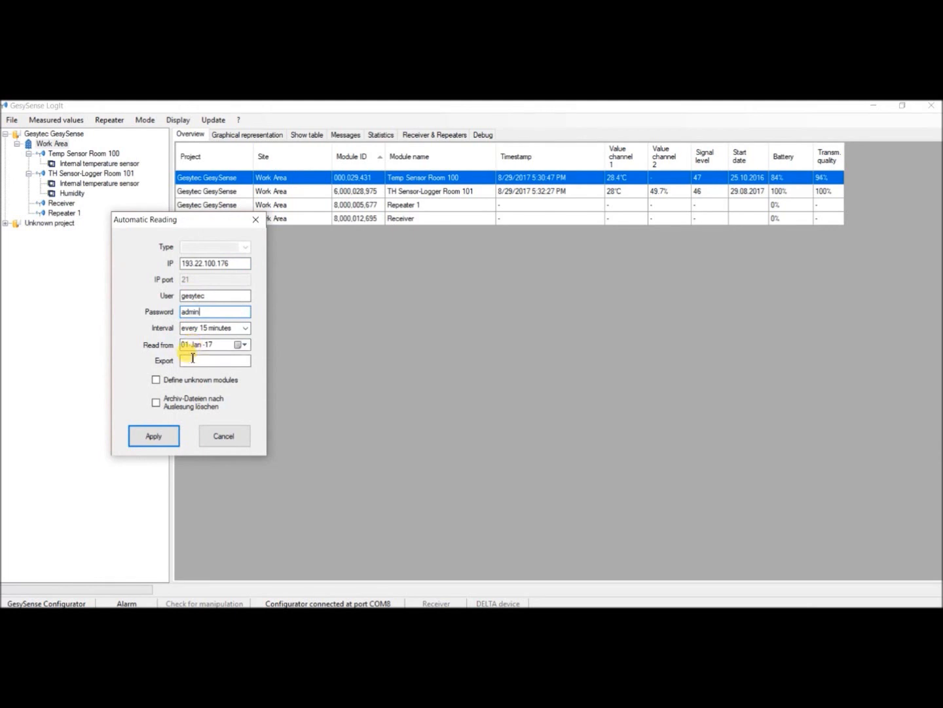
left_click(145, 441)
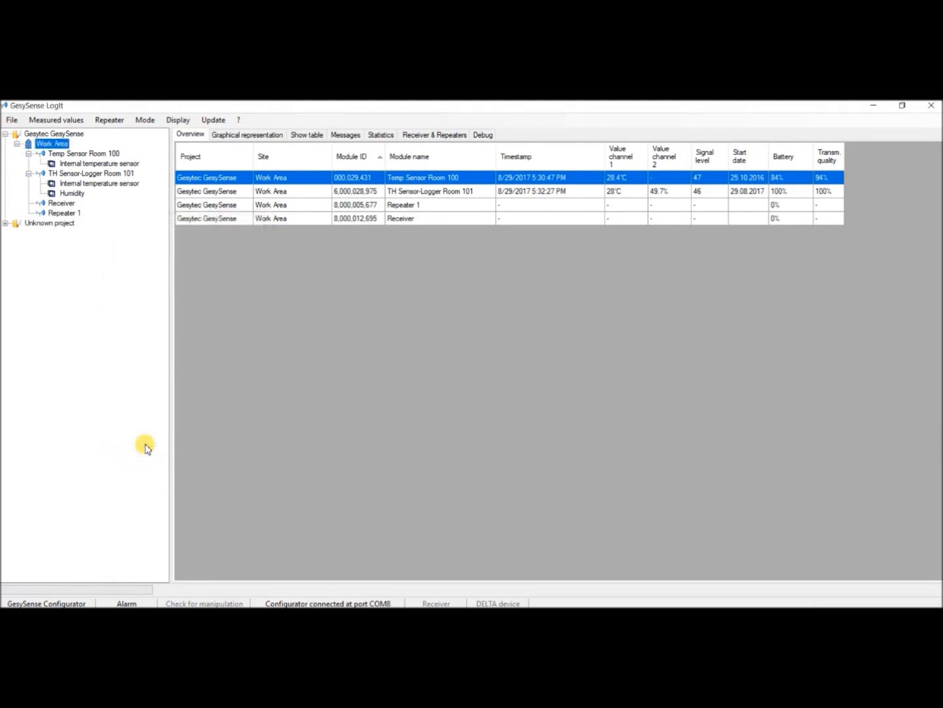
- Enable real-time logged data readout for the Work Area receiver
right_click(51, 145)
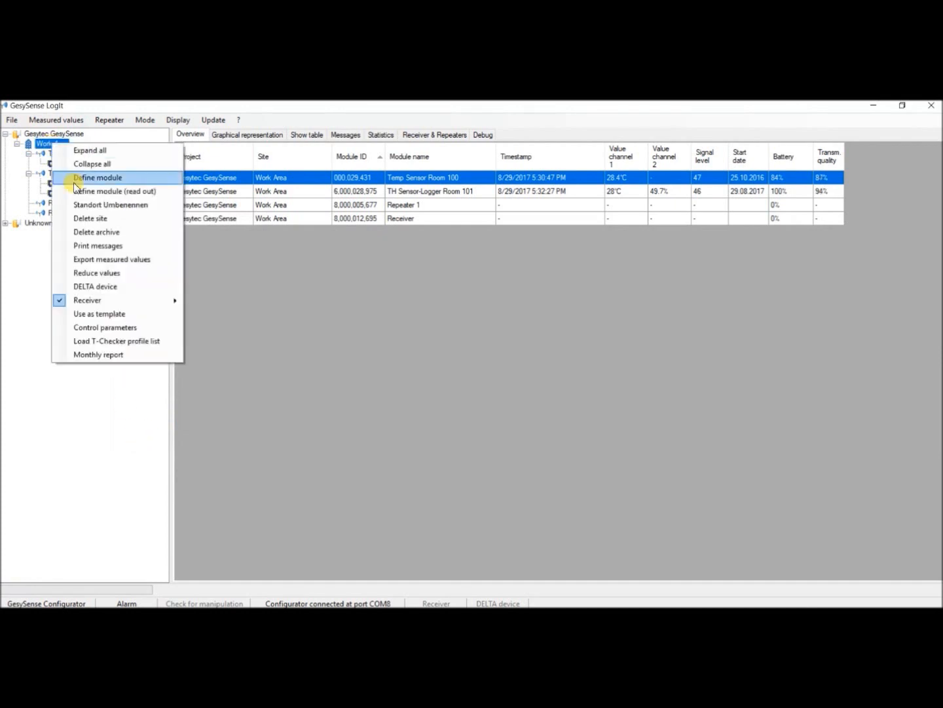
mouse_move(117, 300)
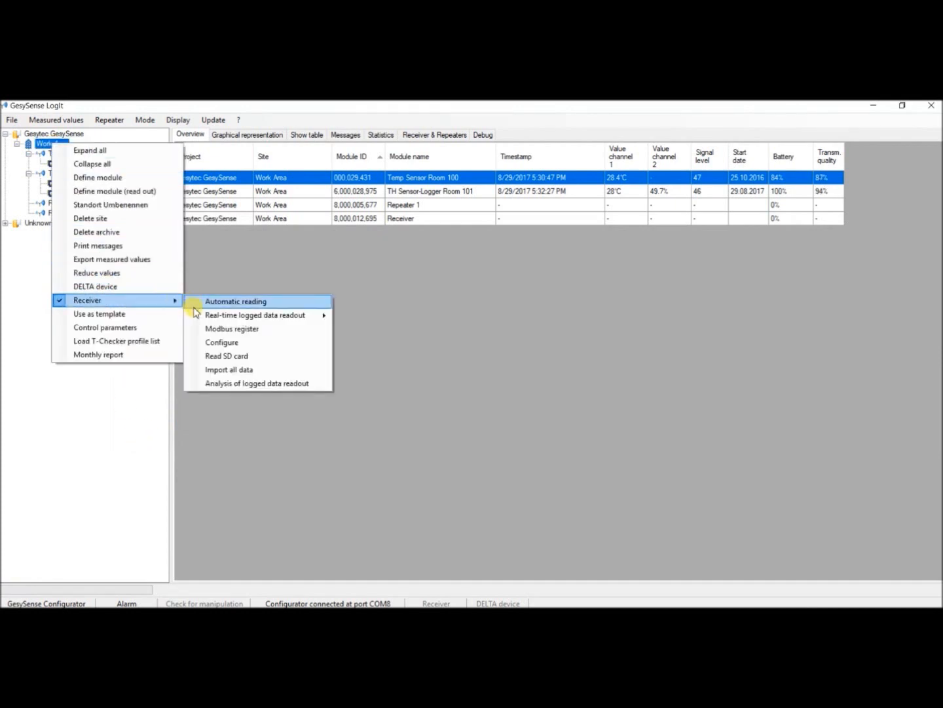
mouse_move(196, 316)
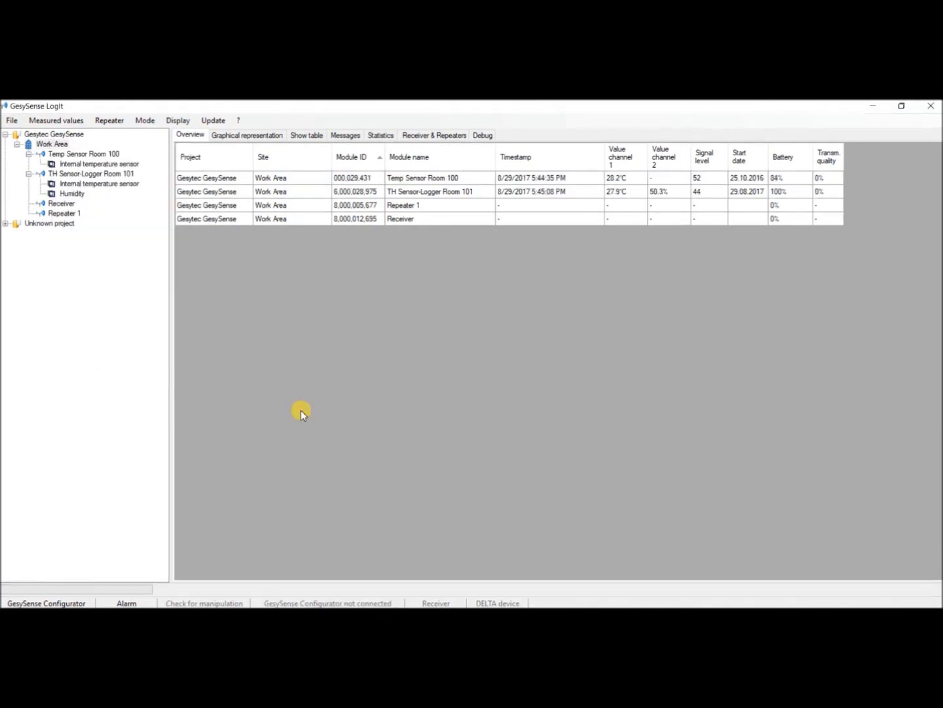
- Read the Work Area receiver's SD card over FTP at 193.22.100.176 by opening the file TTR.ID
right_click(45, 148)
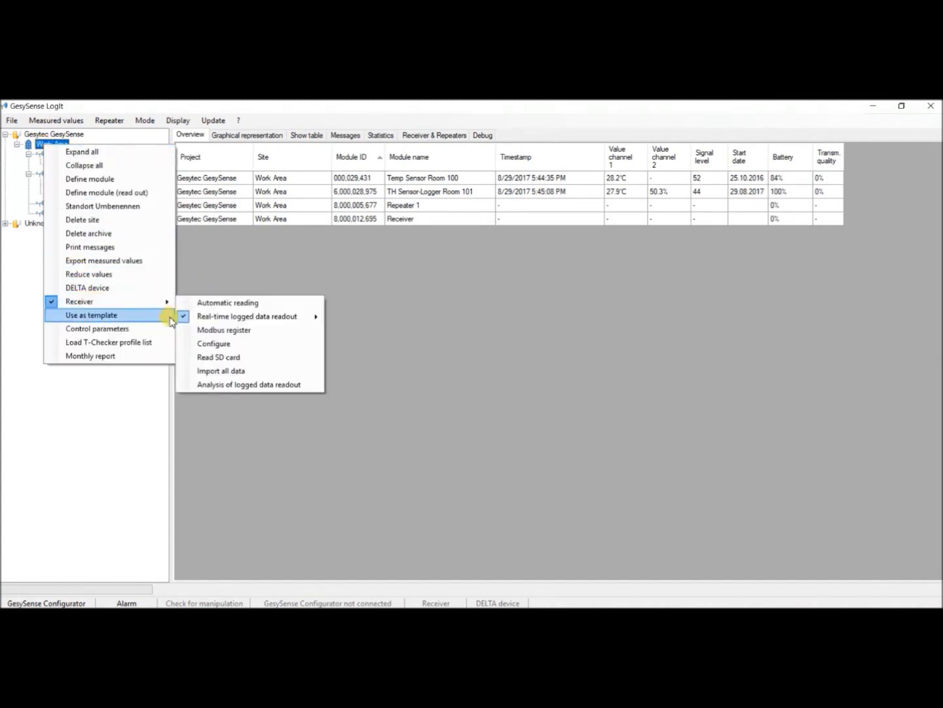
left_click(209, 358)
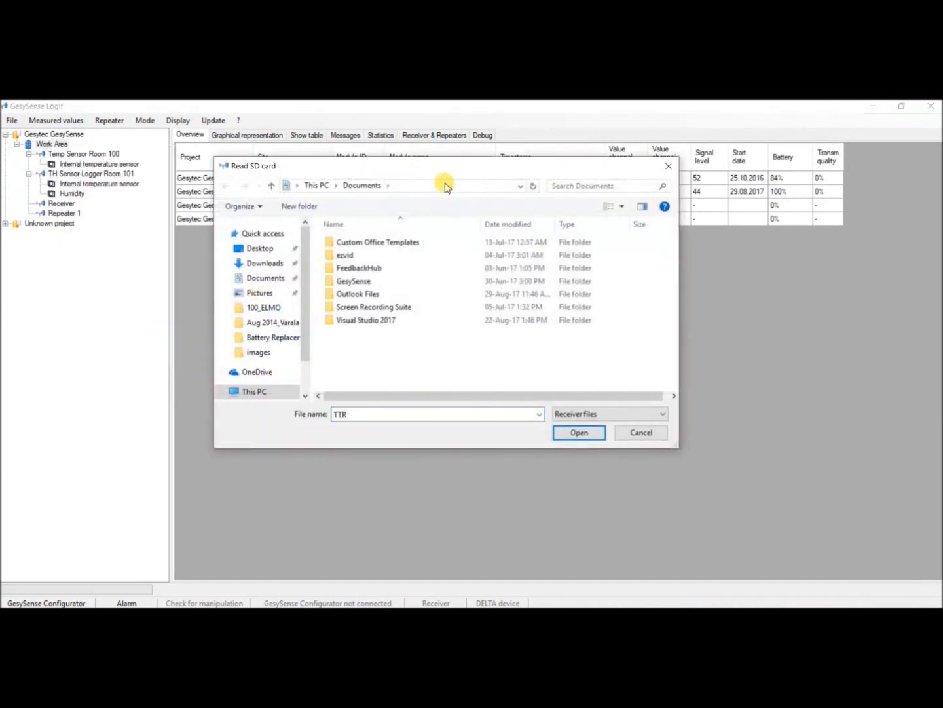
left_click(445, 186)
key("ctrl+v")
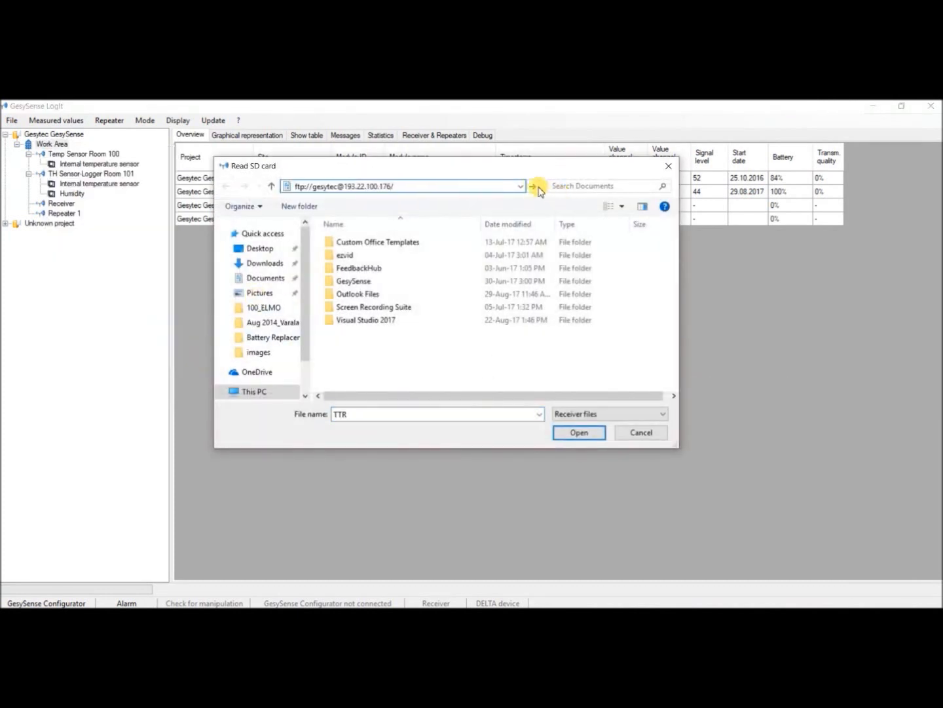
left_click(533, 186)
left_click(430, 324)
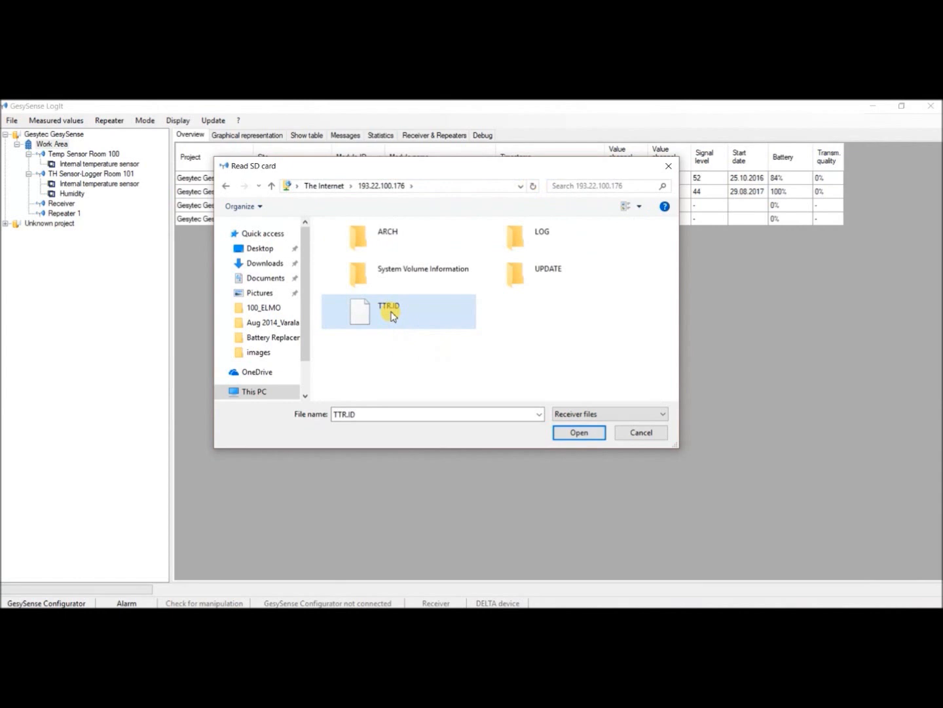
left_click(579, 435)
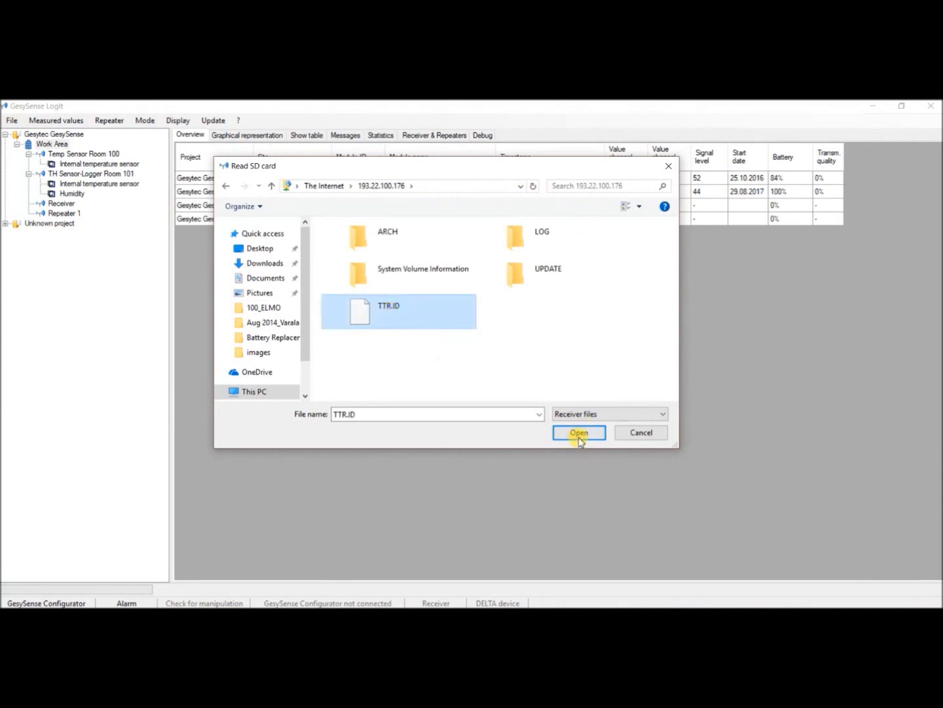
left_click(579, 437)
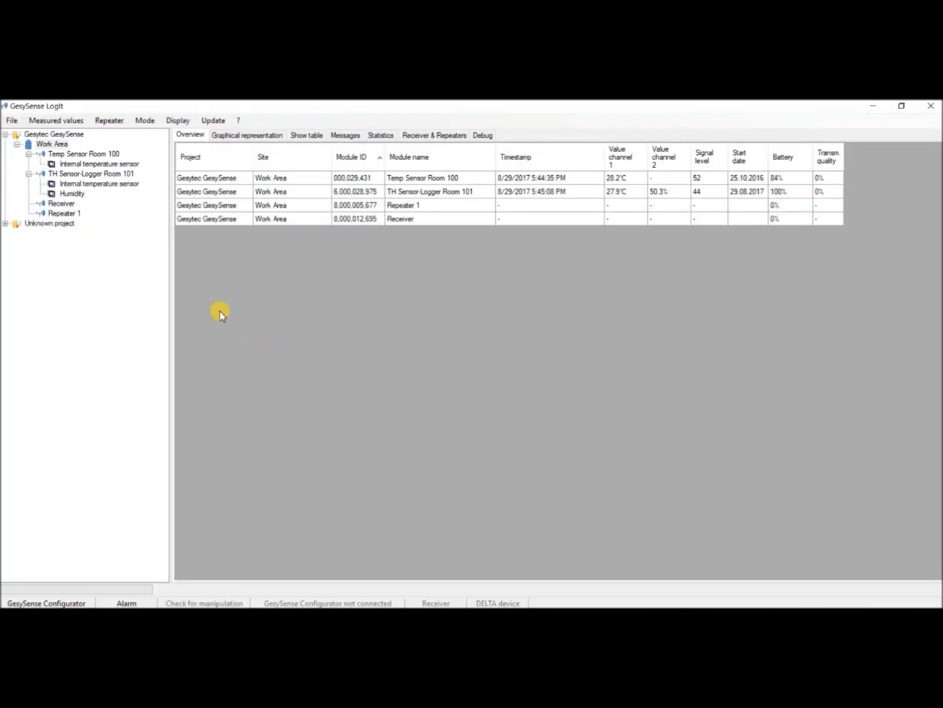
- Switch the operating mode to Receiver to read the logged data, and return to GesySense Configurator mode
left_click(149, 121)
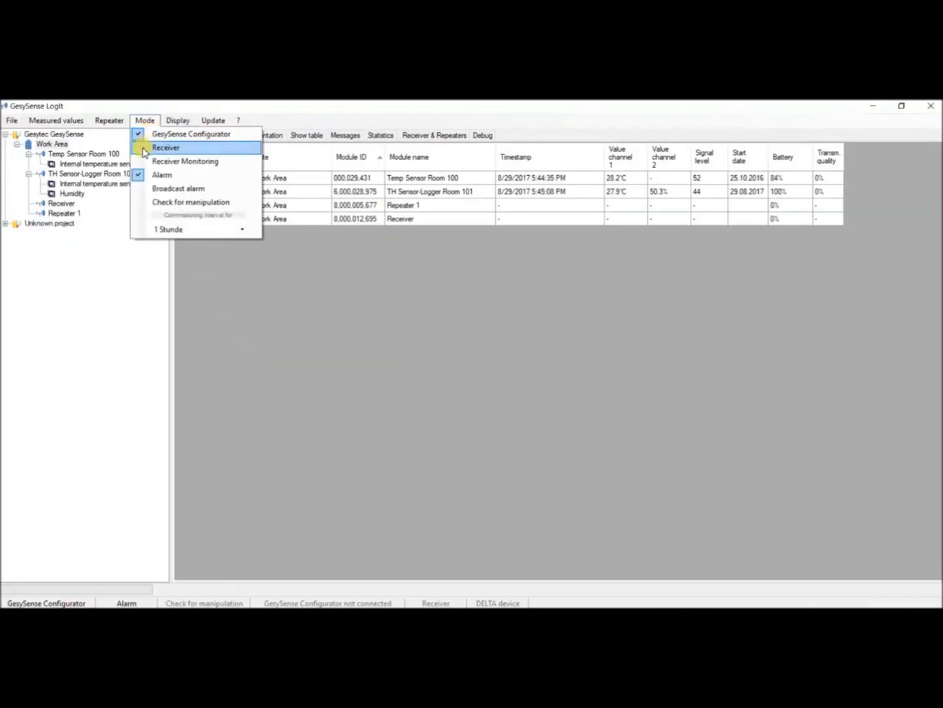
left_click(146, 149)
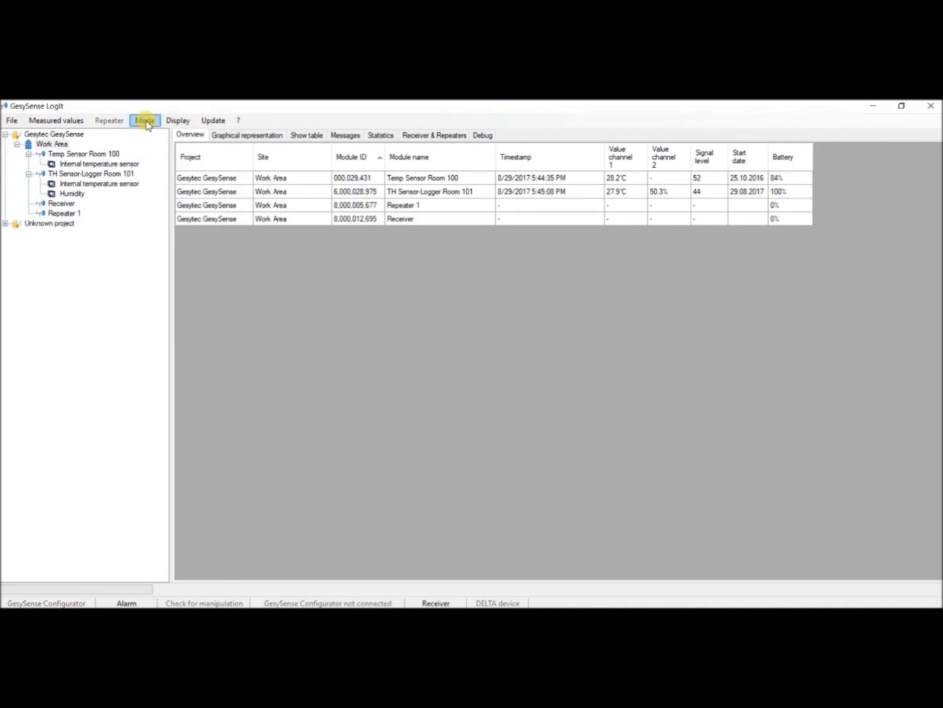
left_click(147, 125)
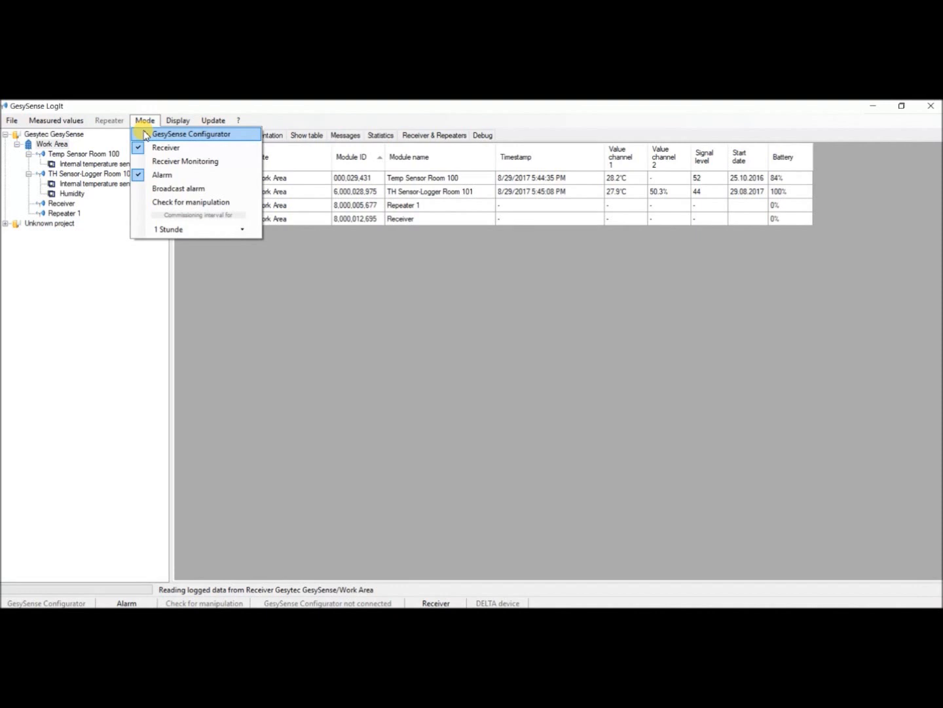
left_click(146, 135)
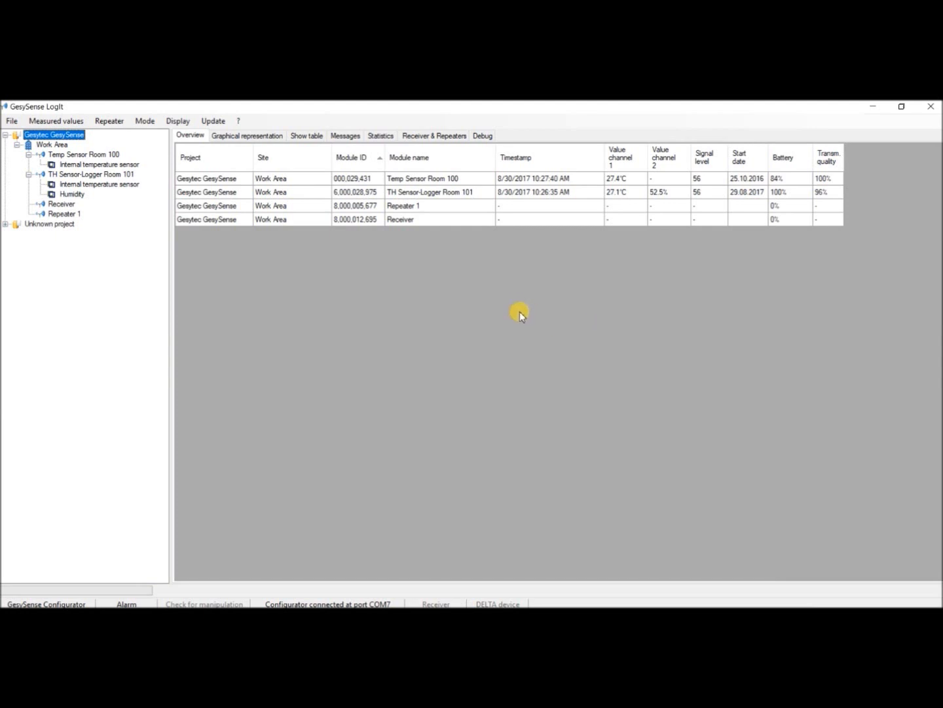
- Review the monitoring schedule and e-mail forwarding in the Gesytec GesySense project's alarm configuration, and apply the configuration
right_click(73, 139)
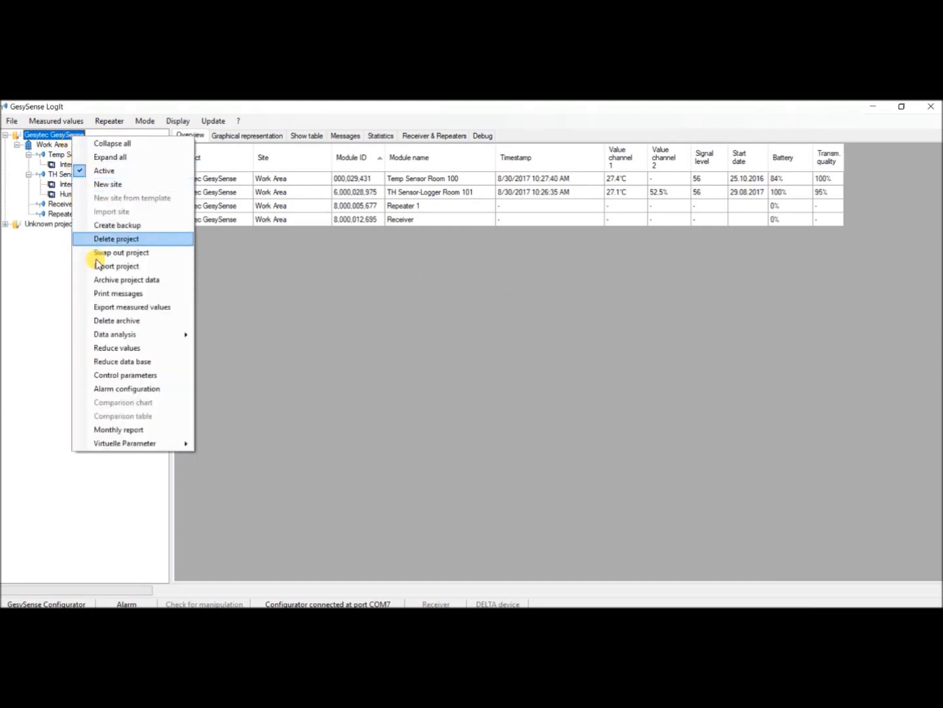
left_click(131, 389)
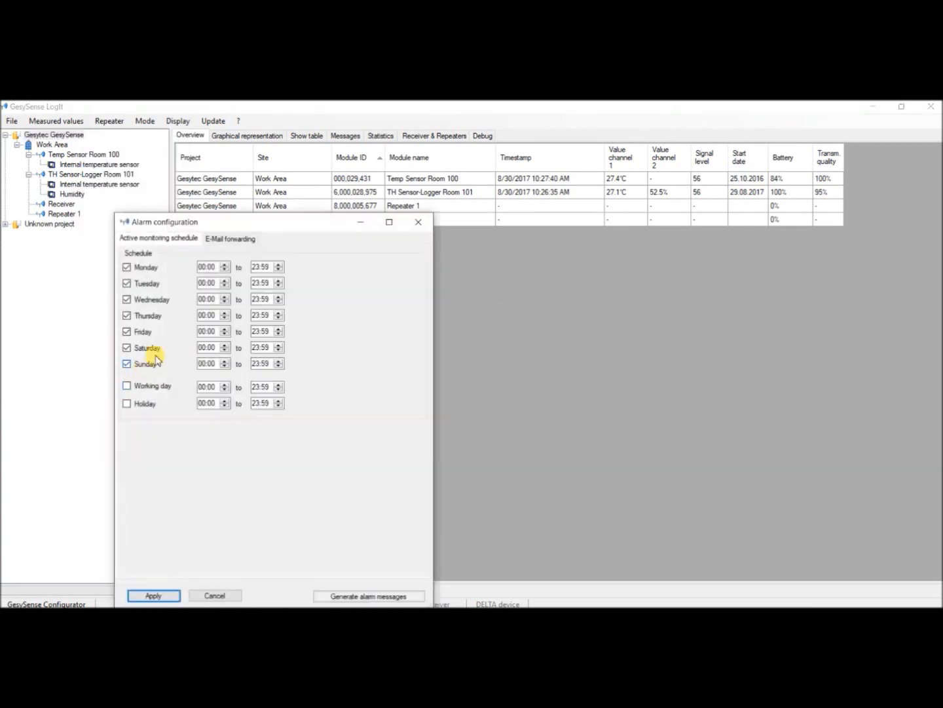
left_click_drag(216, 226, 212, 178)
left_click(227, 189)
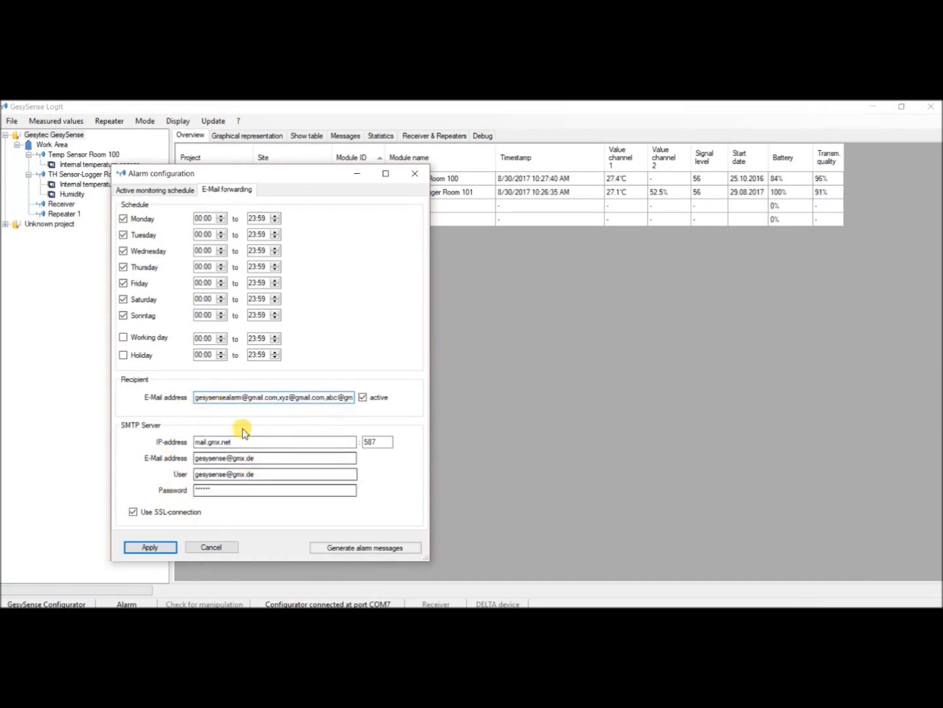
left_click(152, 546)
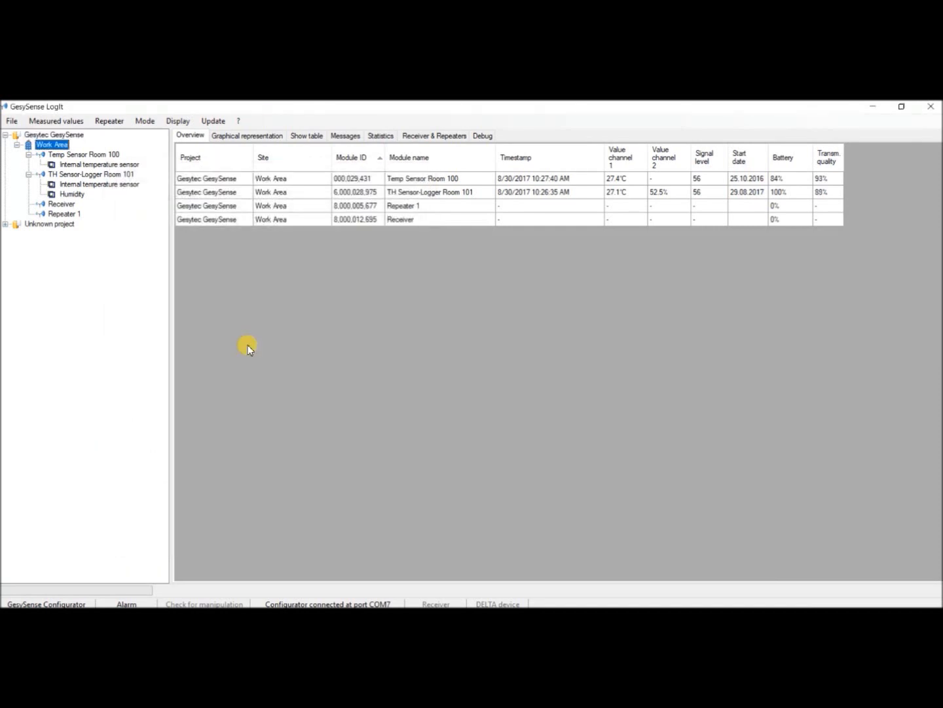
- Export the Work Area site's measured values from 30 July to 30 August 2017 to the CSV file export_test
right_click(59, 145)
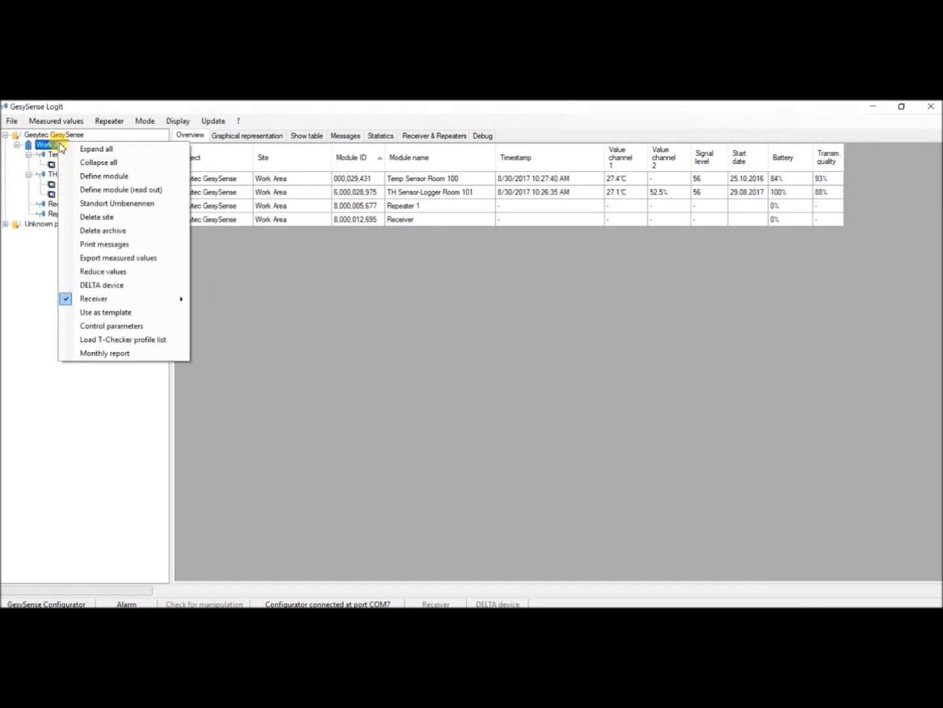
left_click(116, 257)
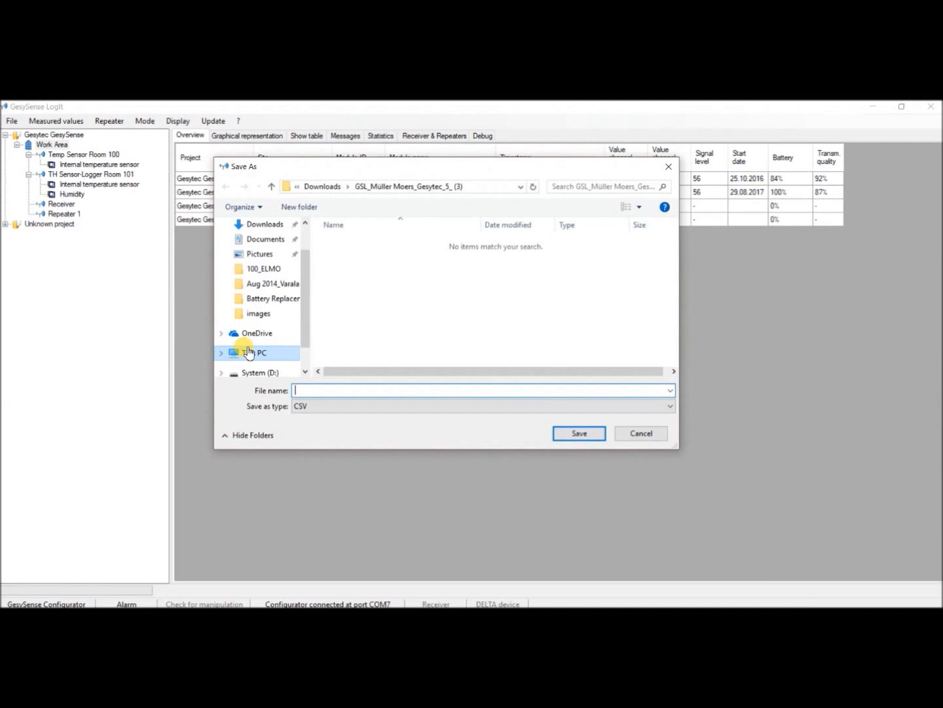
type("export_test")
left_click(578, 435)
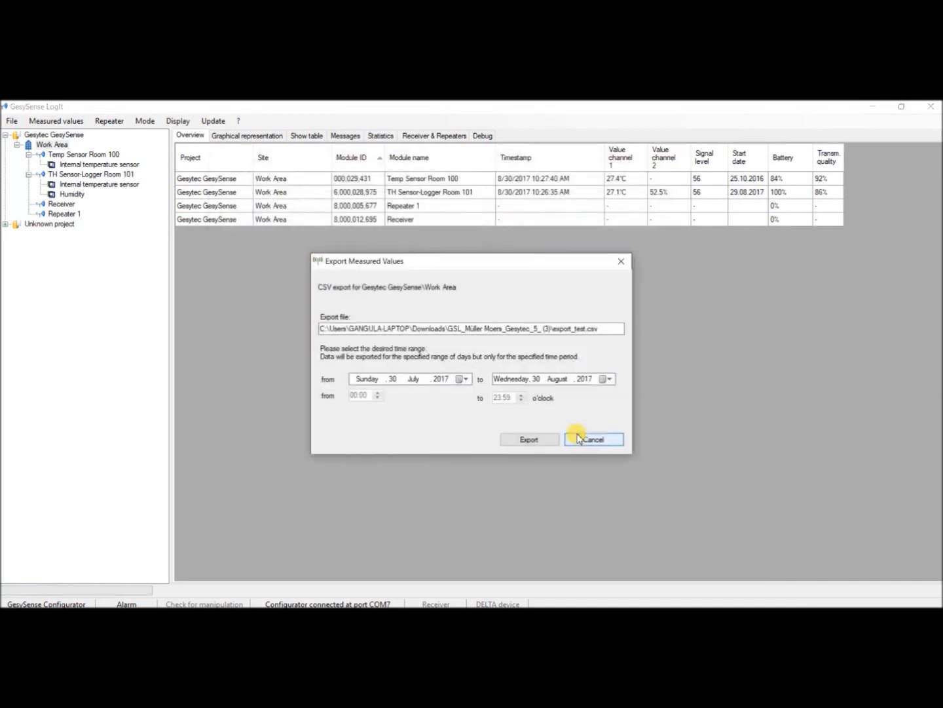
left_click(447, 383)
left_click(500, 380)
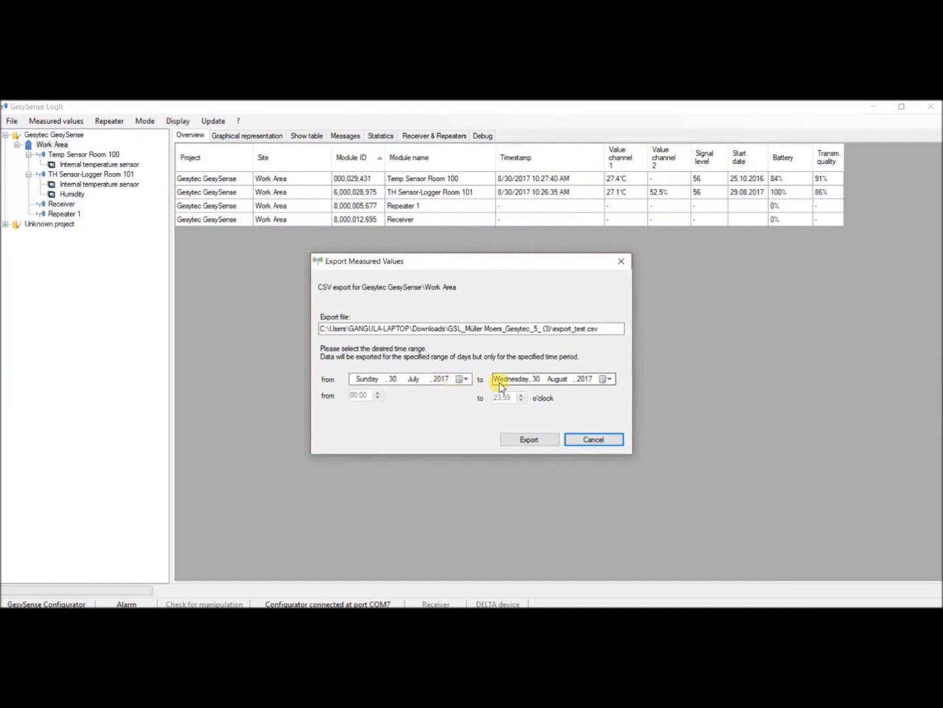
left_click(528, 440)
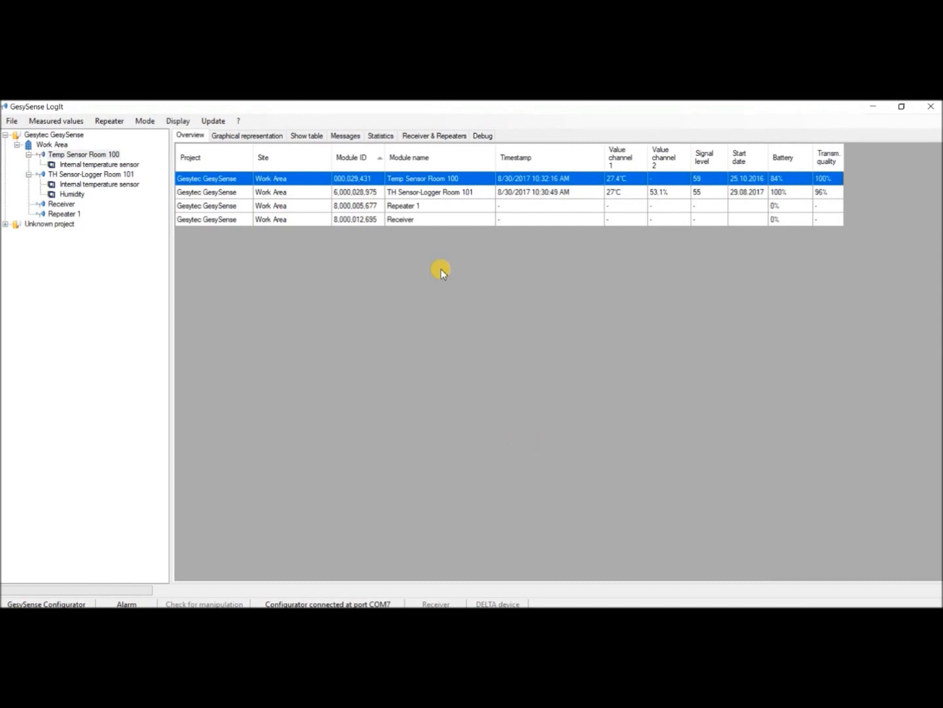